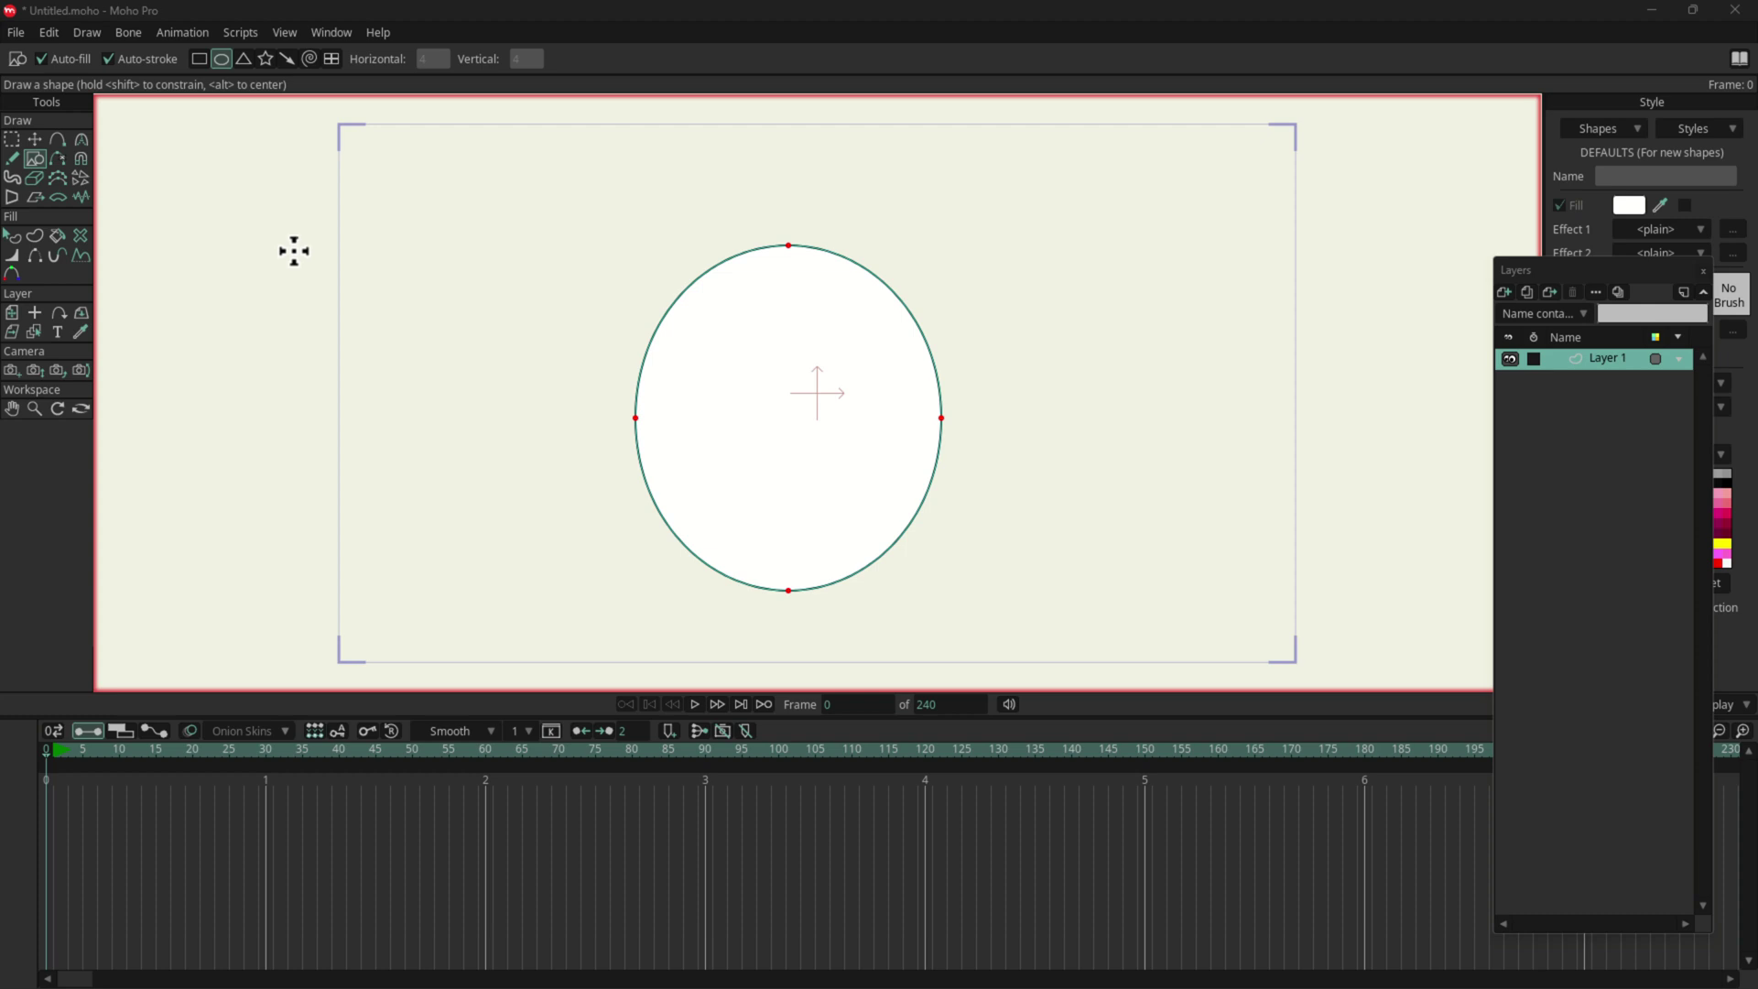
pyautogui.moveTo(242, 212); pyautogui.dragTo(1105, 689)
pyautogui.hotkey('ctrl', 'z')
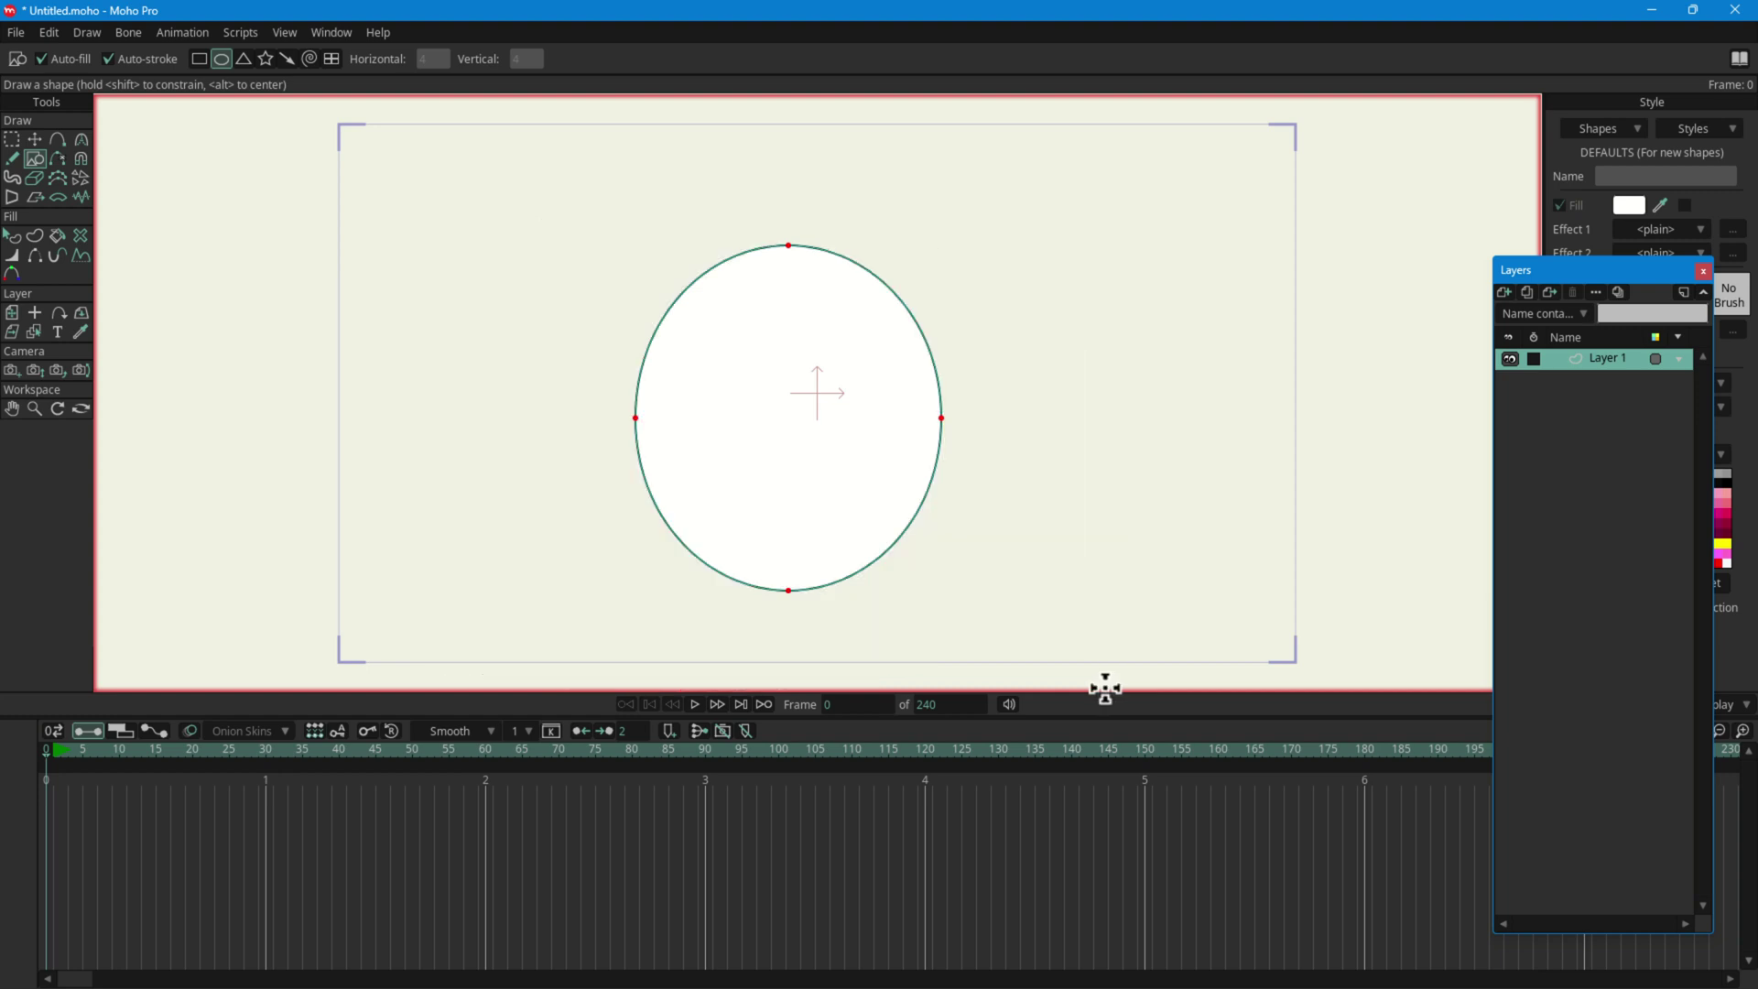
pyautogui.hotkey('ctrl', 'z')
# Step: Deselect all points of the white oval with the Transform Points tool
pyautogui.click(35, 139)
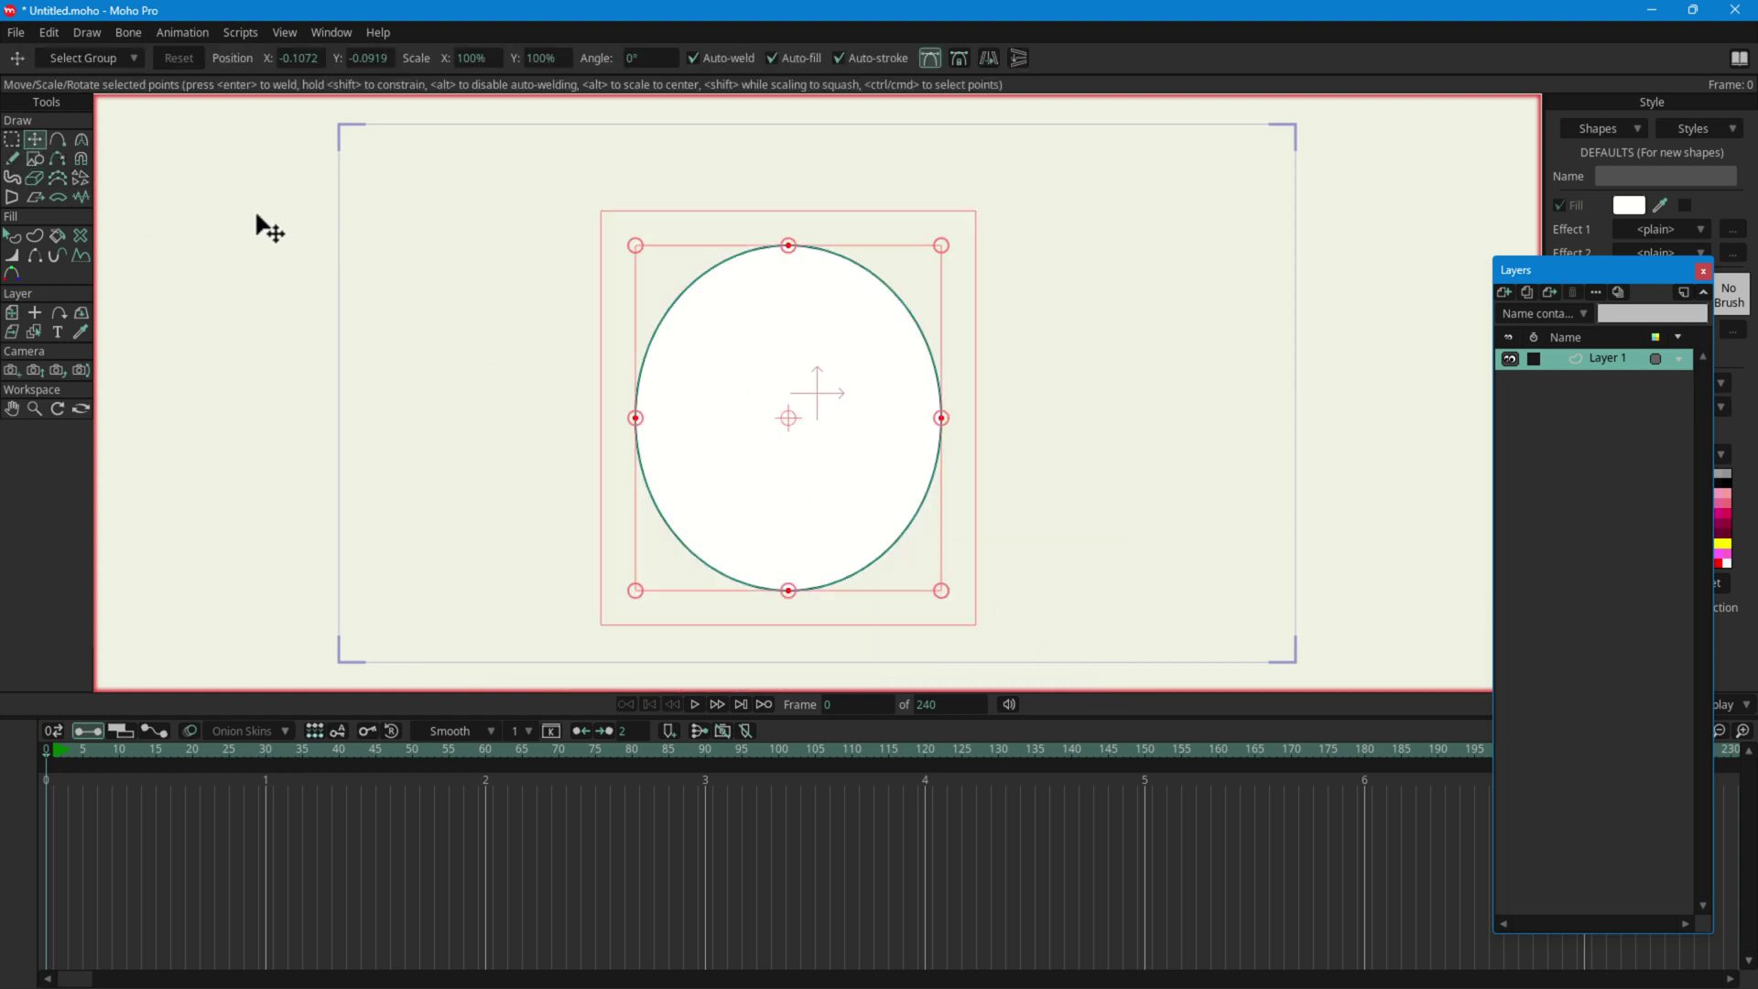
pyautogui.click(257, 220)
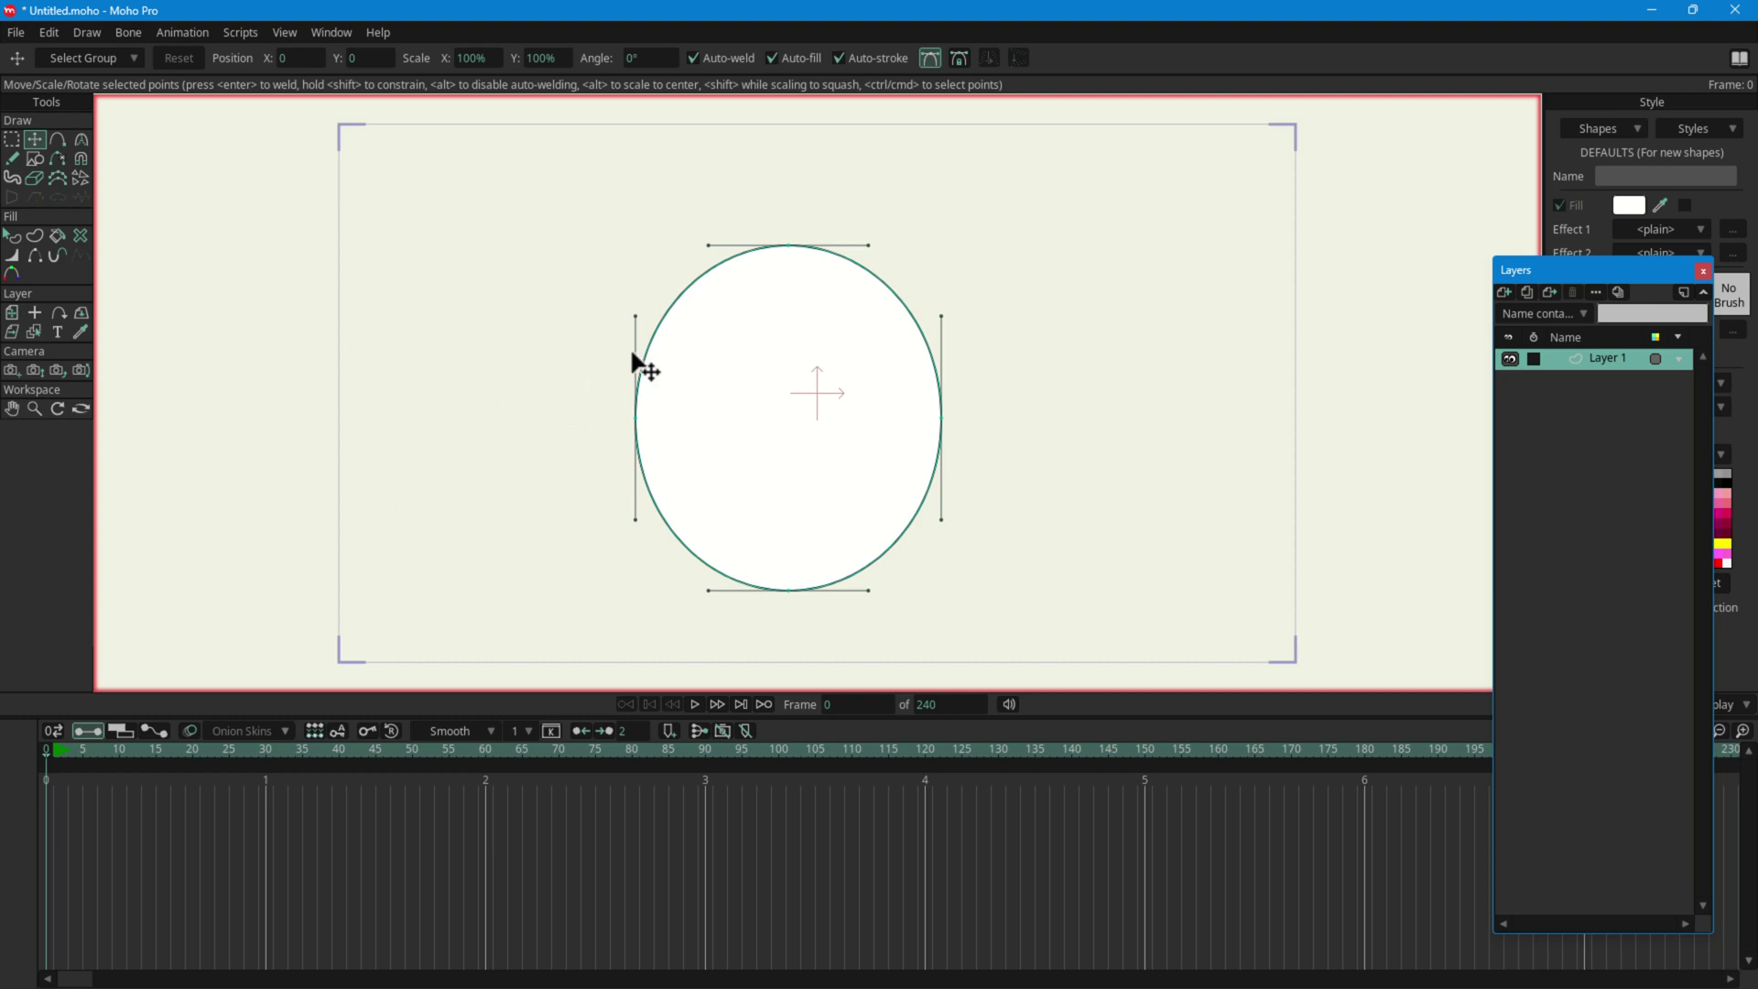
pyautogui.scroll(-8, 792, 369)
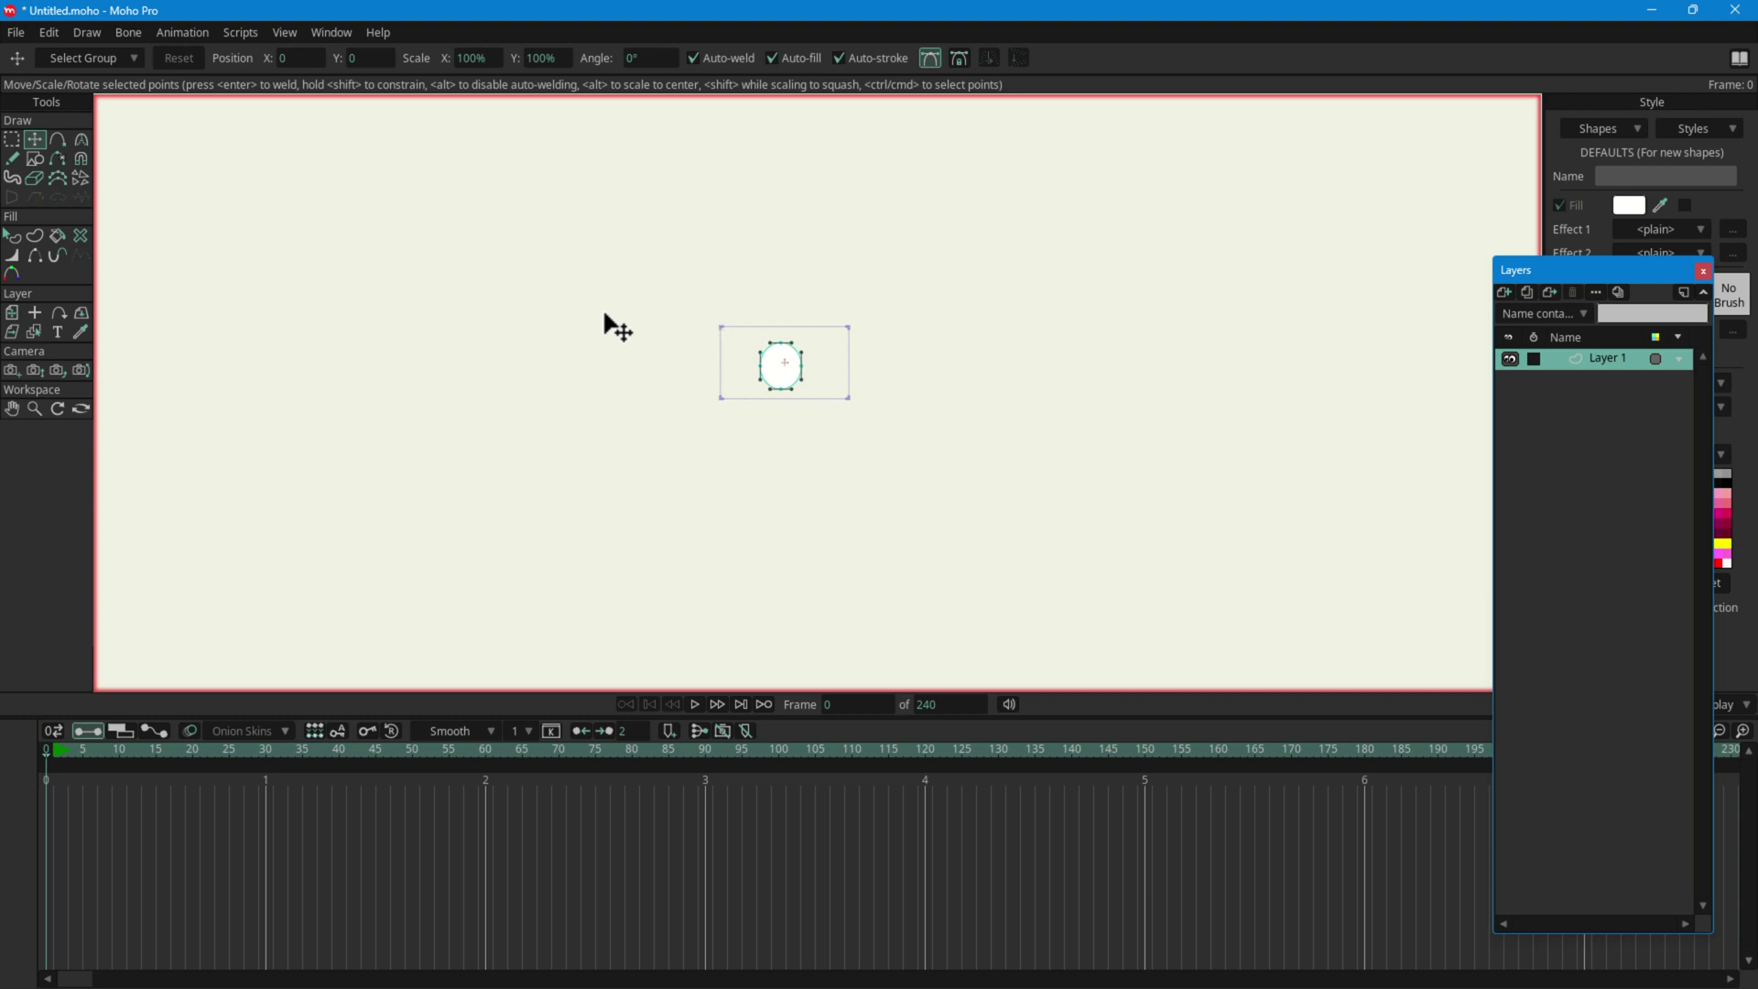
# Step: Check the background color in the project settings and close them without changing anything
pyautogui.click(16, 32)
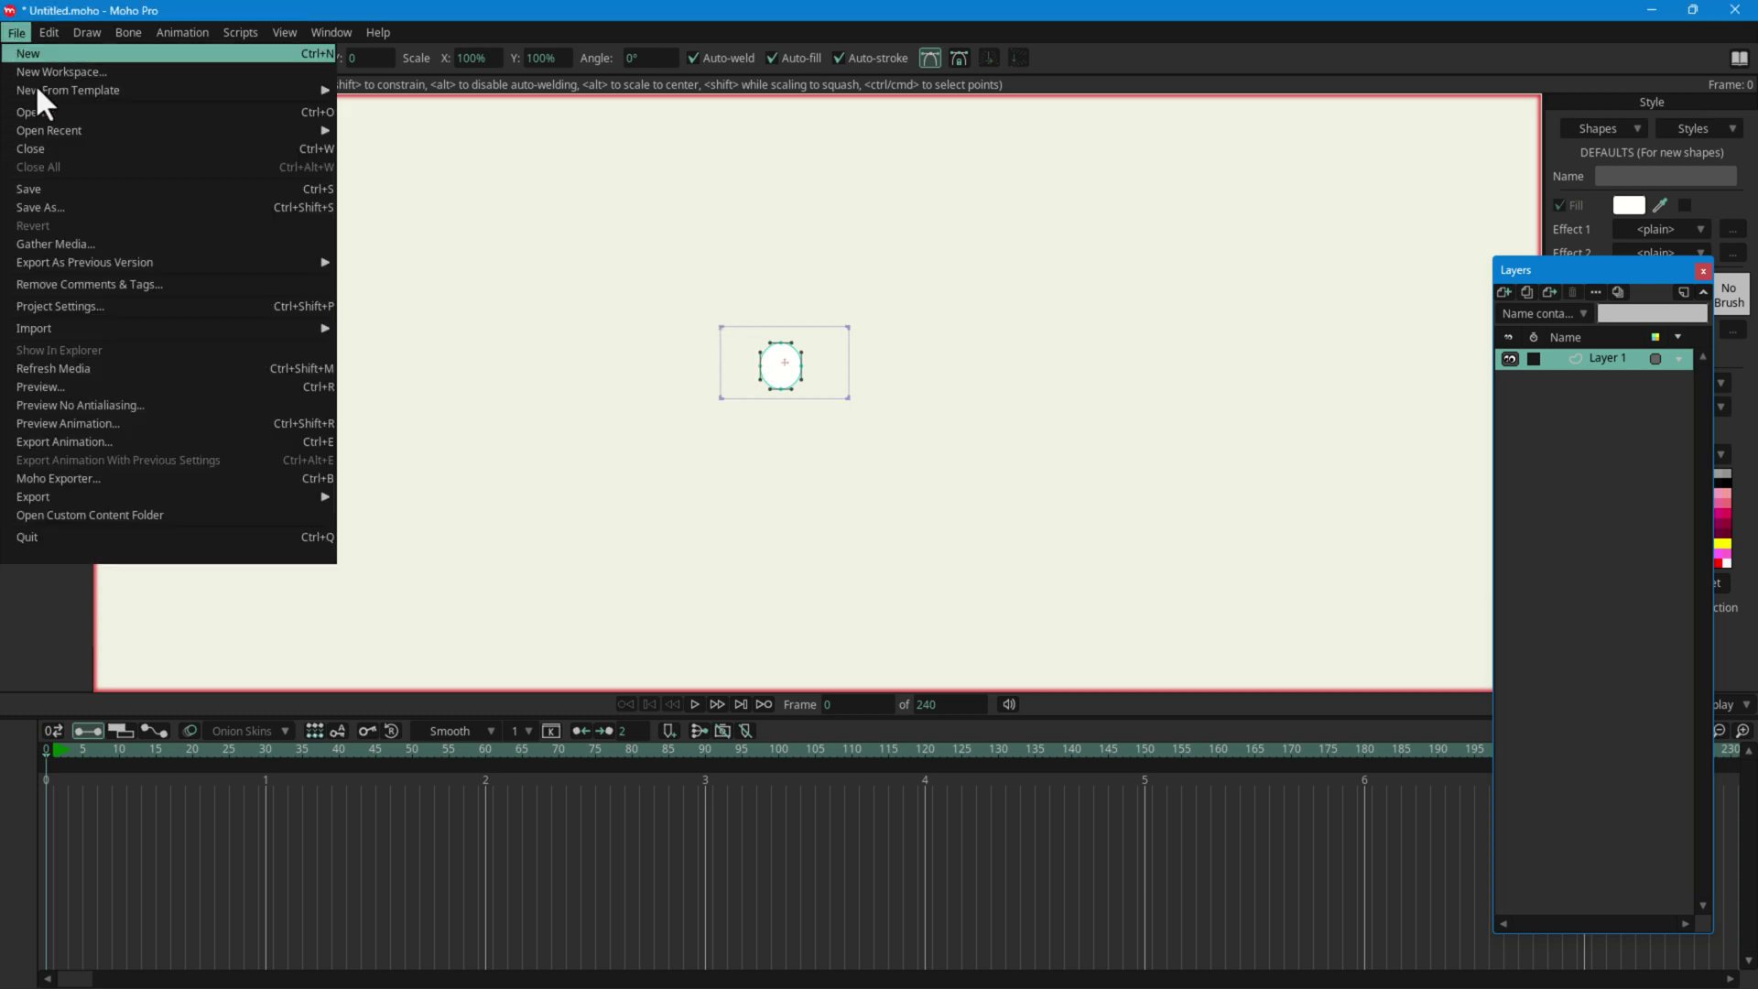
pyautogui.click(137, 312)
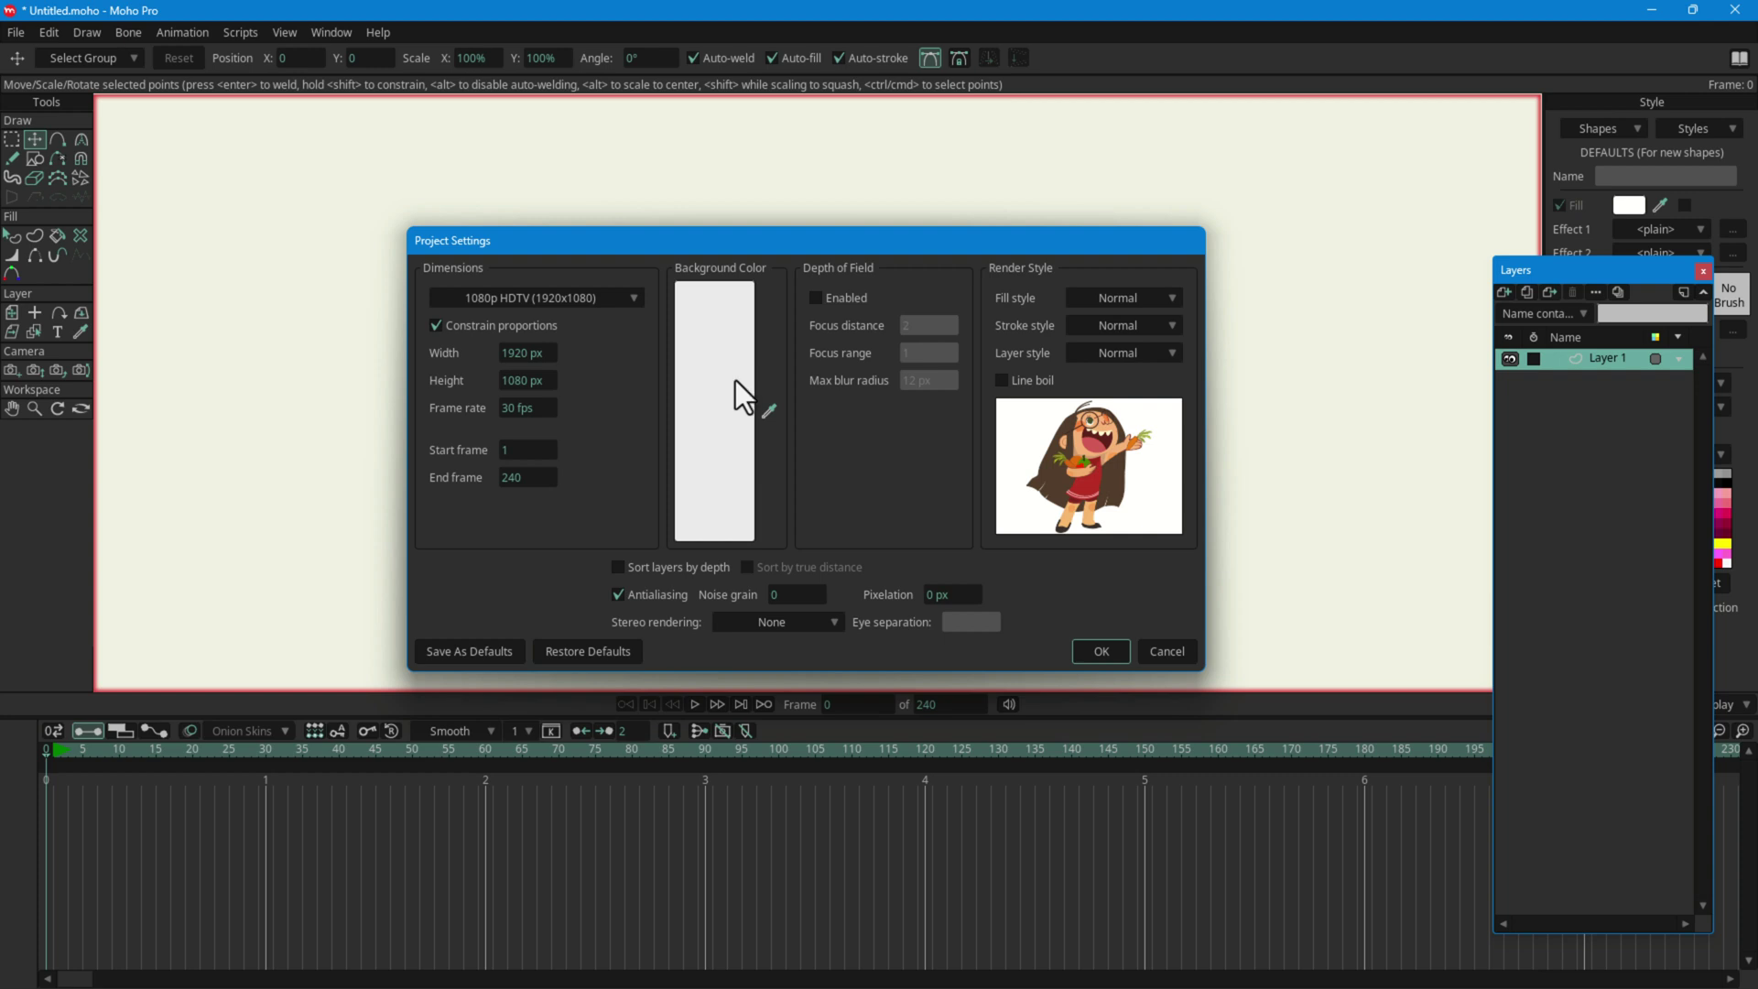
pyautogui.click(1161, 651)
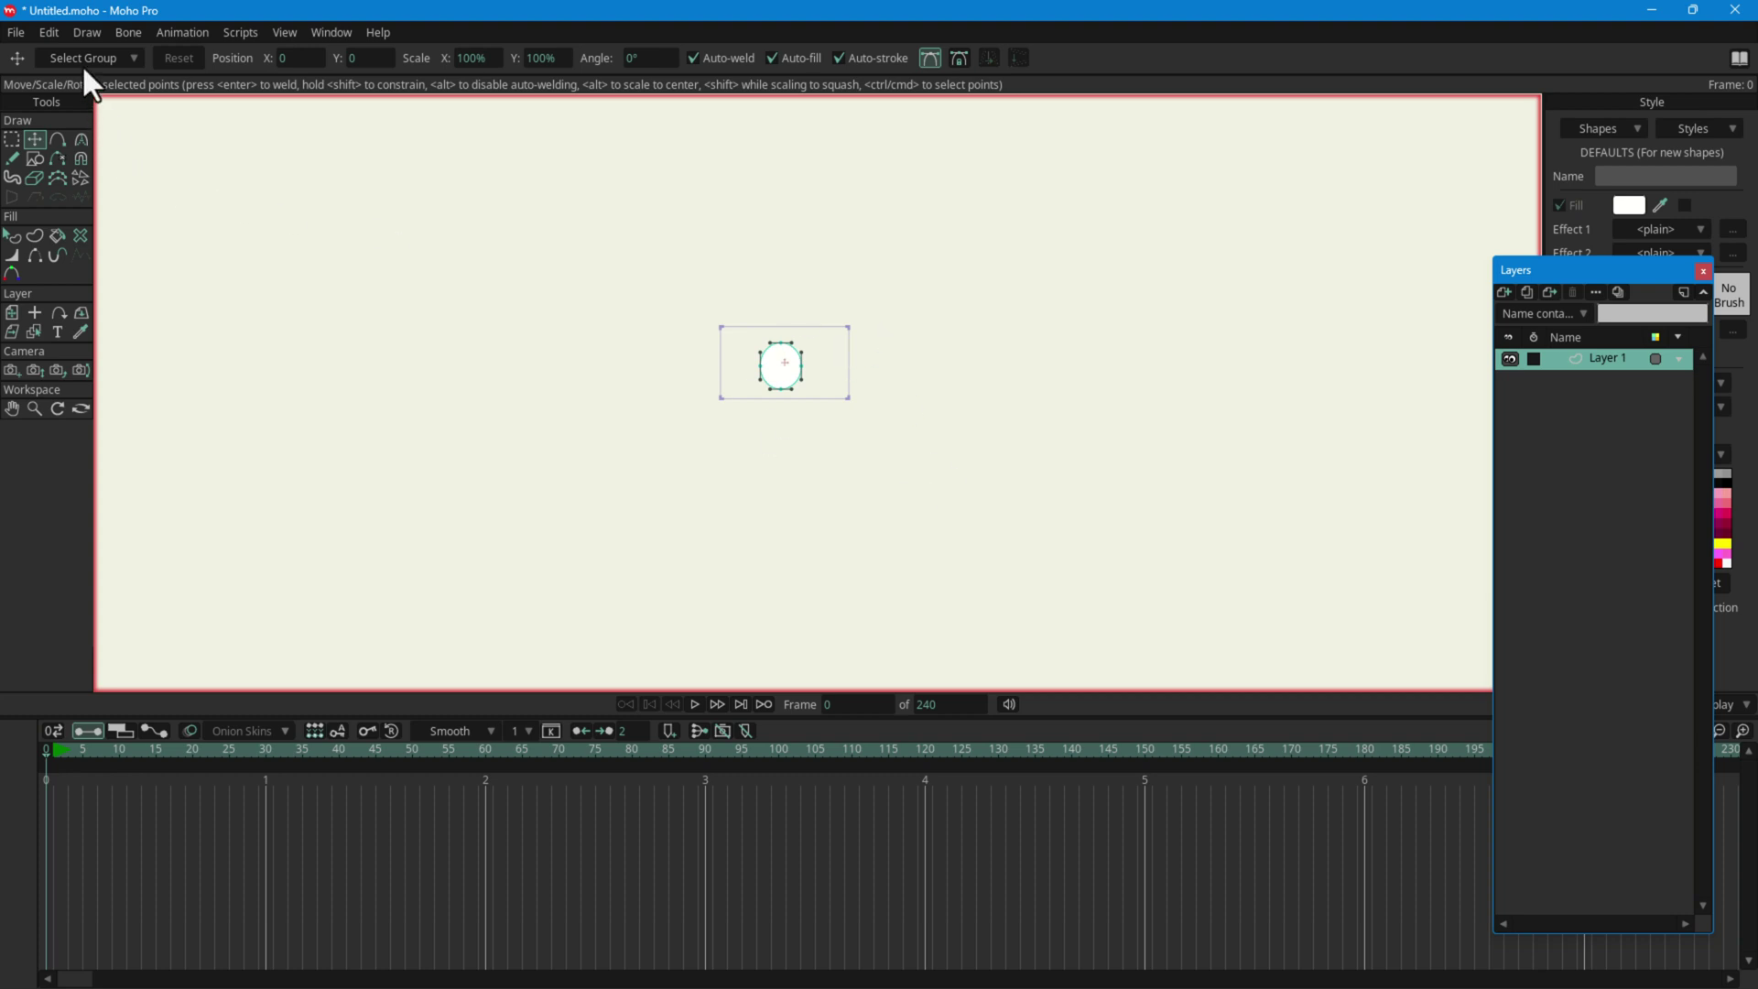
# Step: Set the editor's background color to gray (#8B8B86) in the preferences' editor colors
pyautogui.click(53, 35)
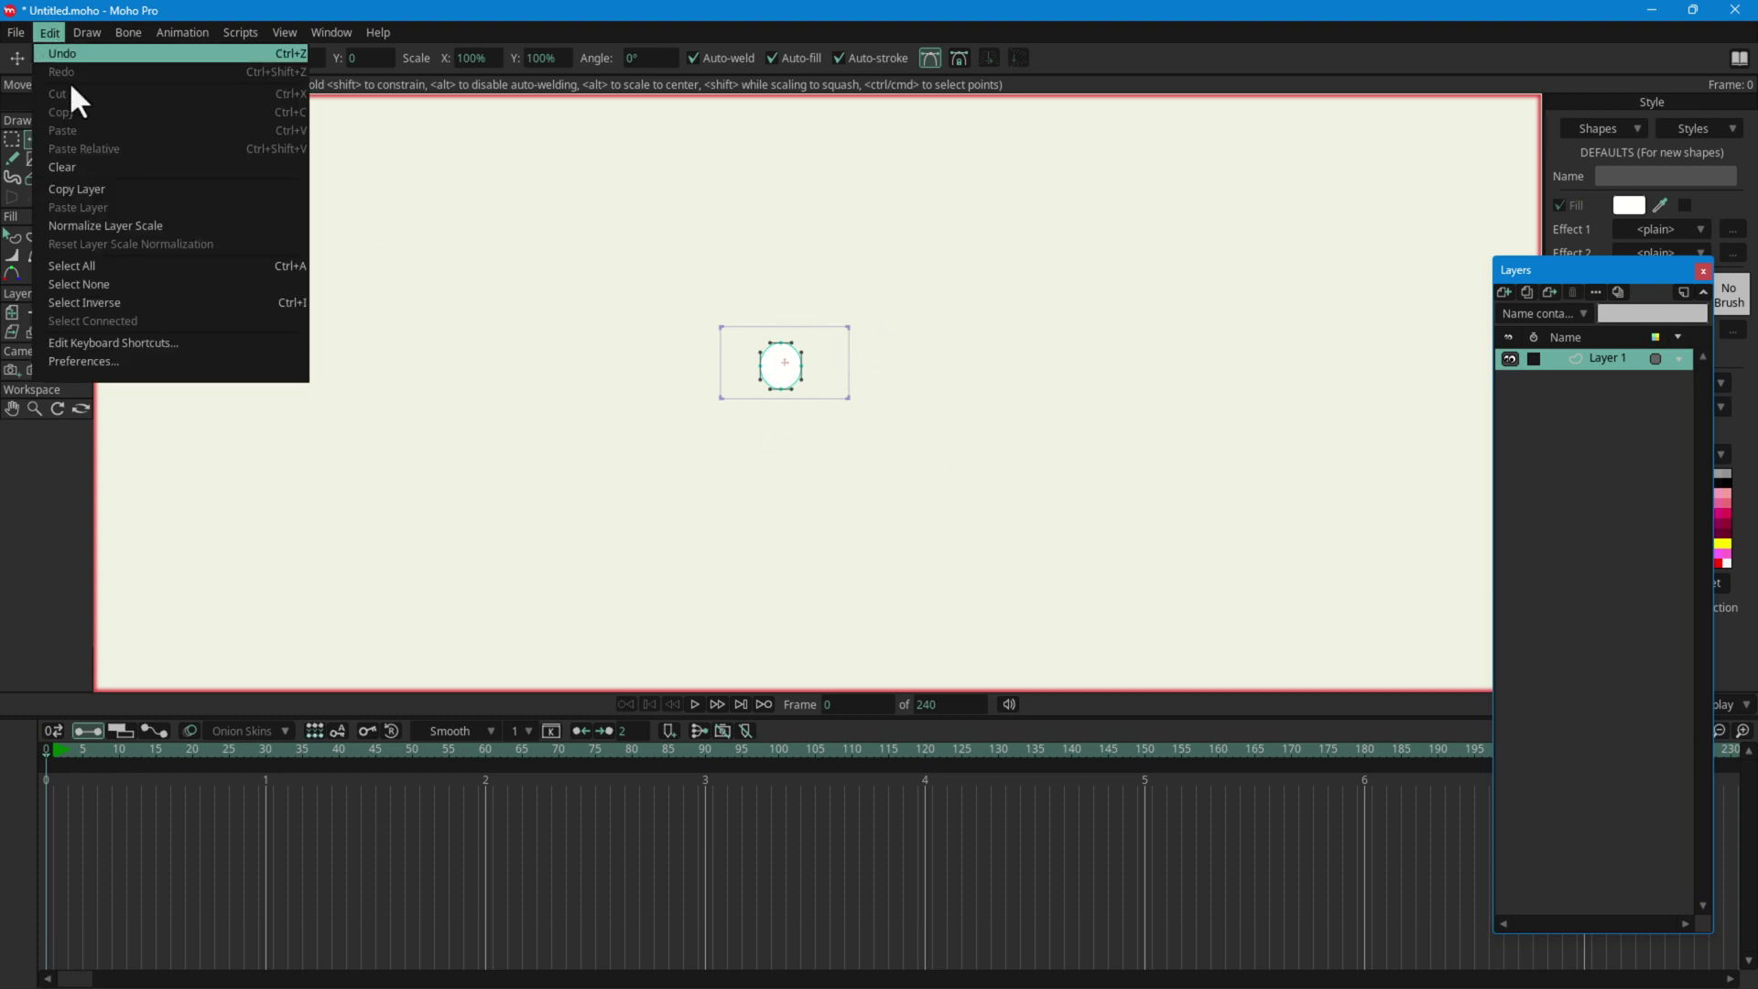
pyautogui.click(138, 365)
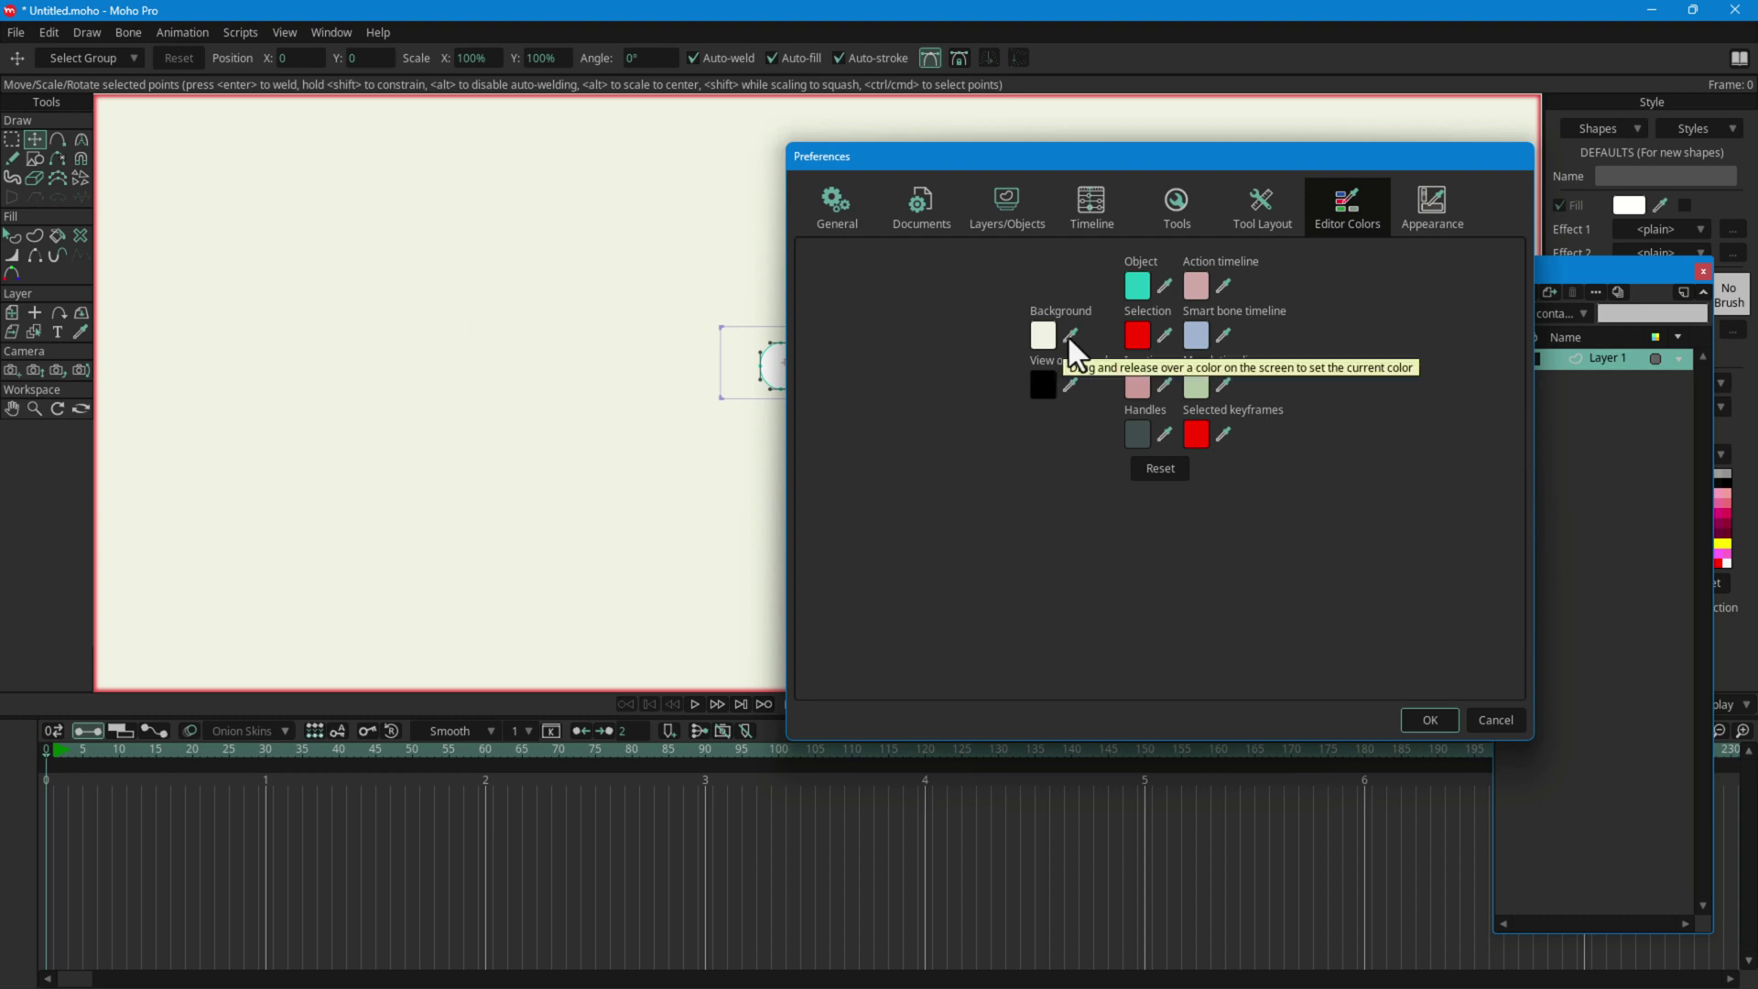
pyautogui.click(1042, 335)
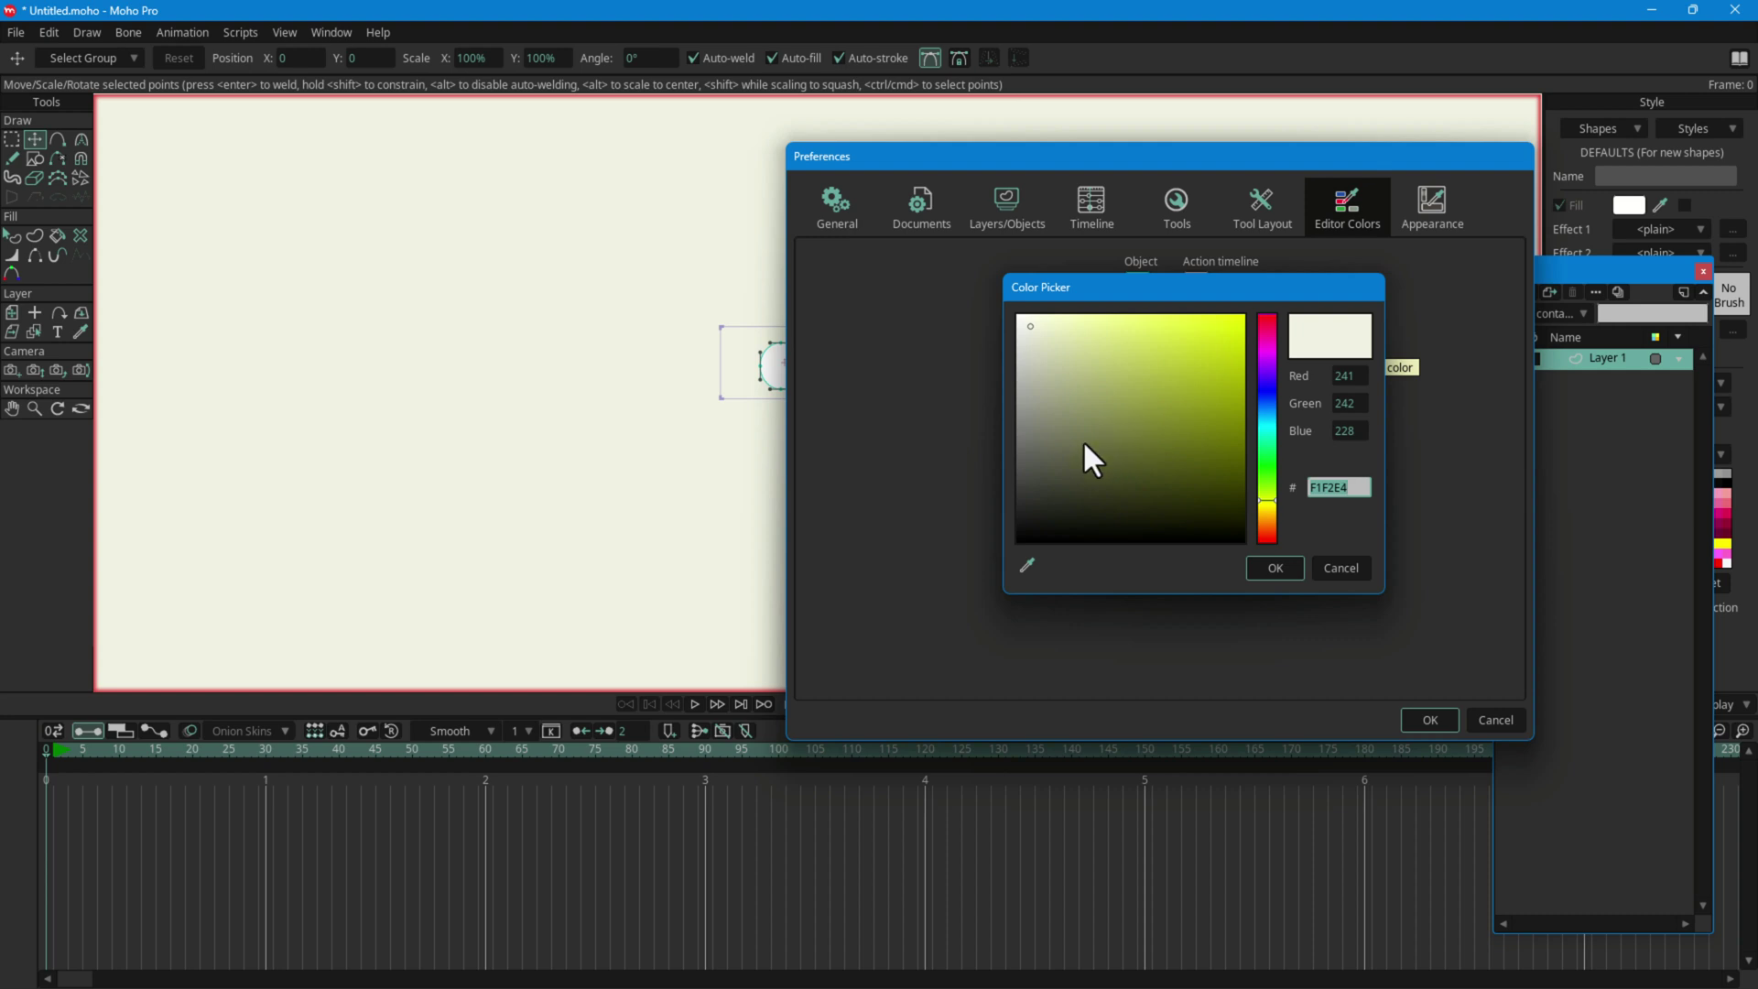
pyautogui.moveTo(1044, 392); pyautogui.dragTo(1026, 417)
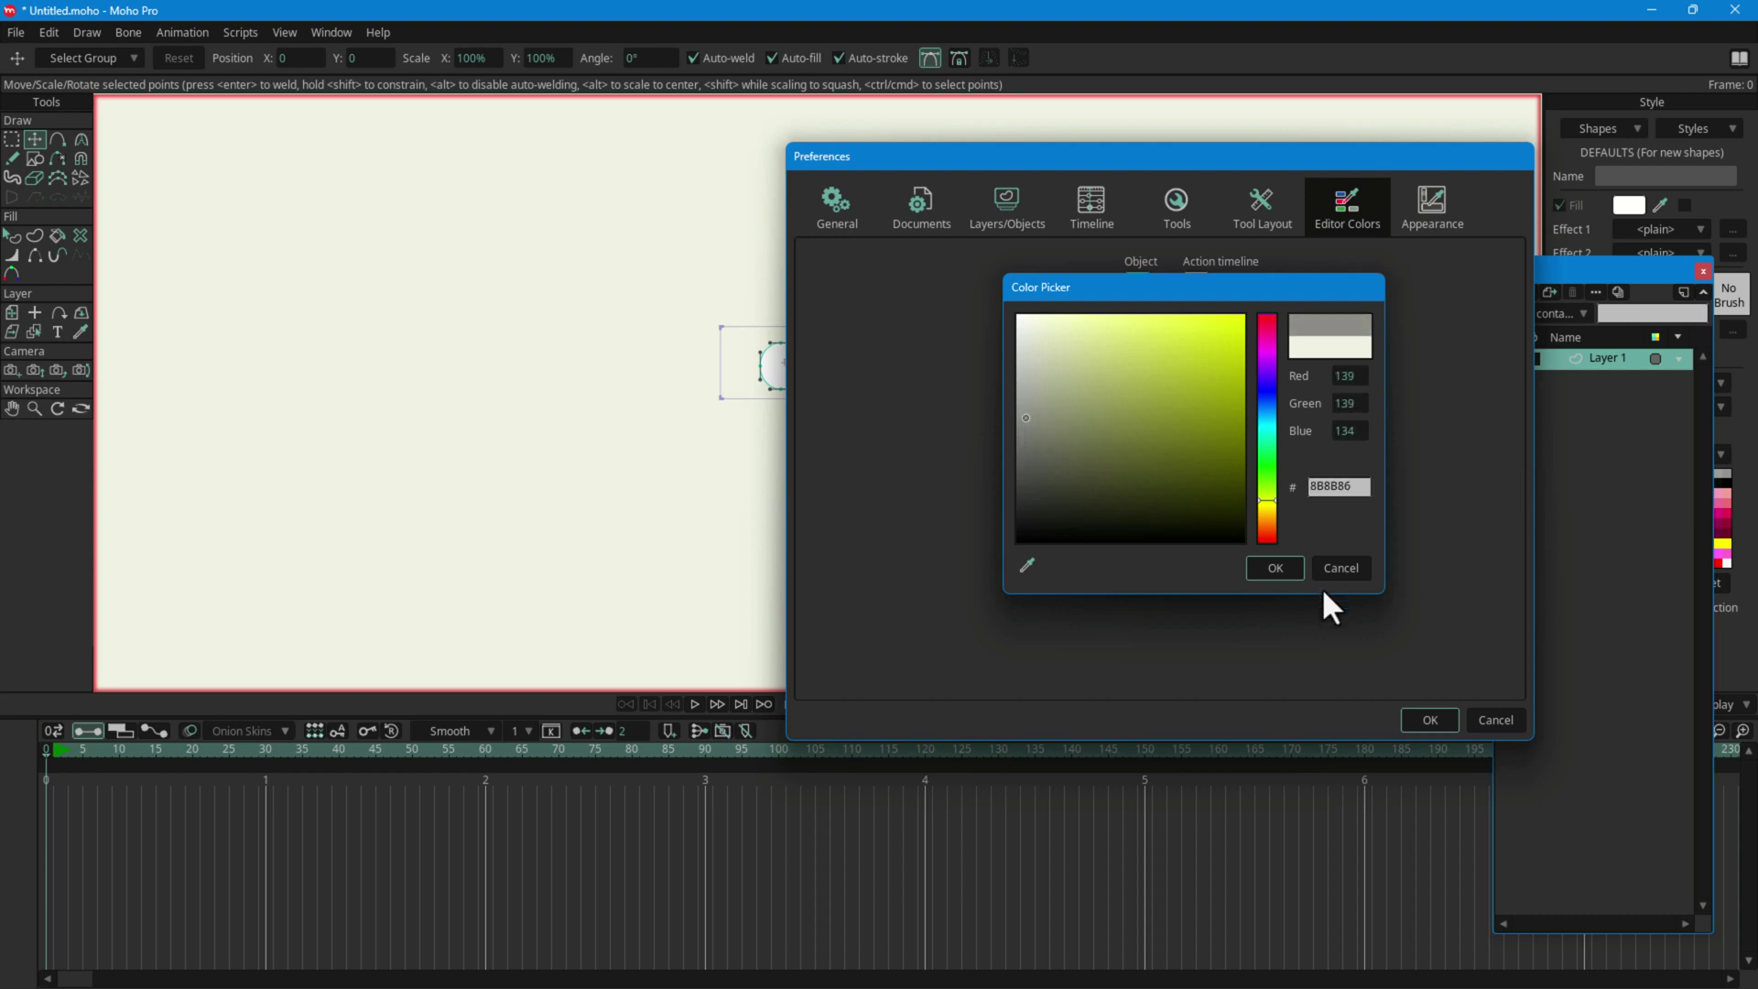
pyautogui.click(1288, 562)
pyautogui.click(1429, 720)
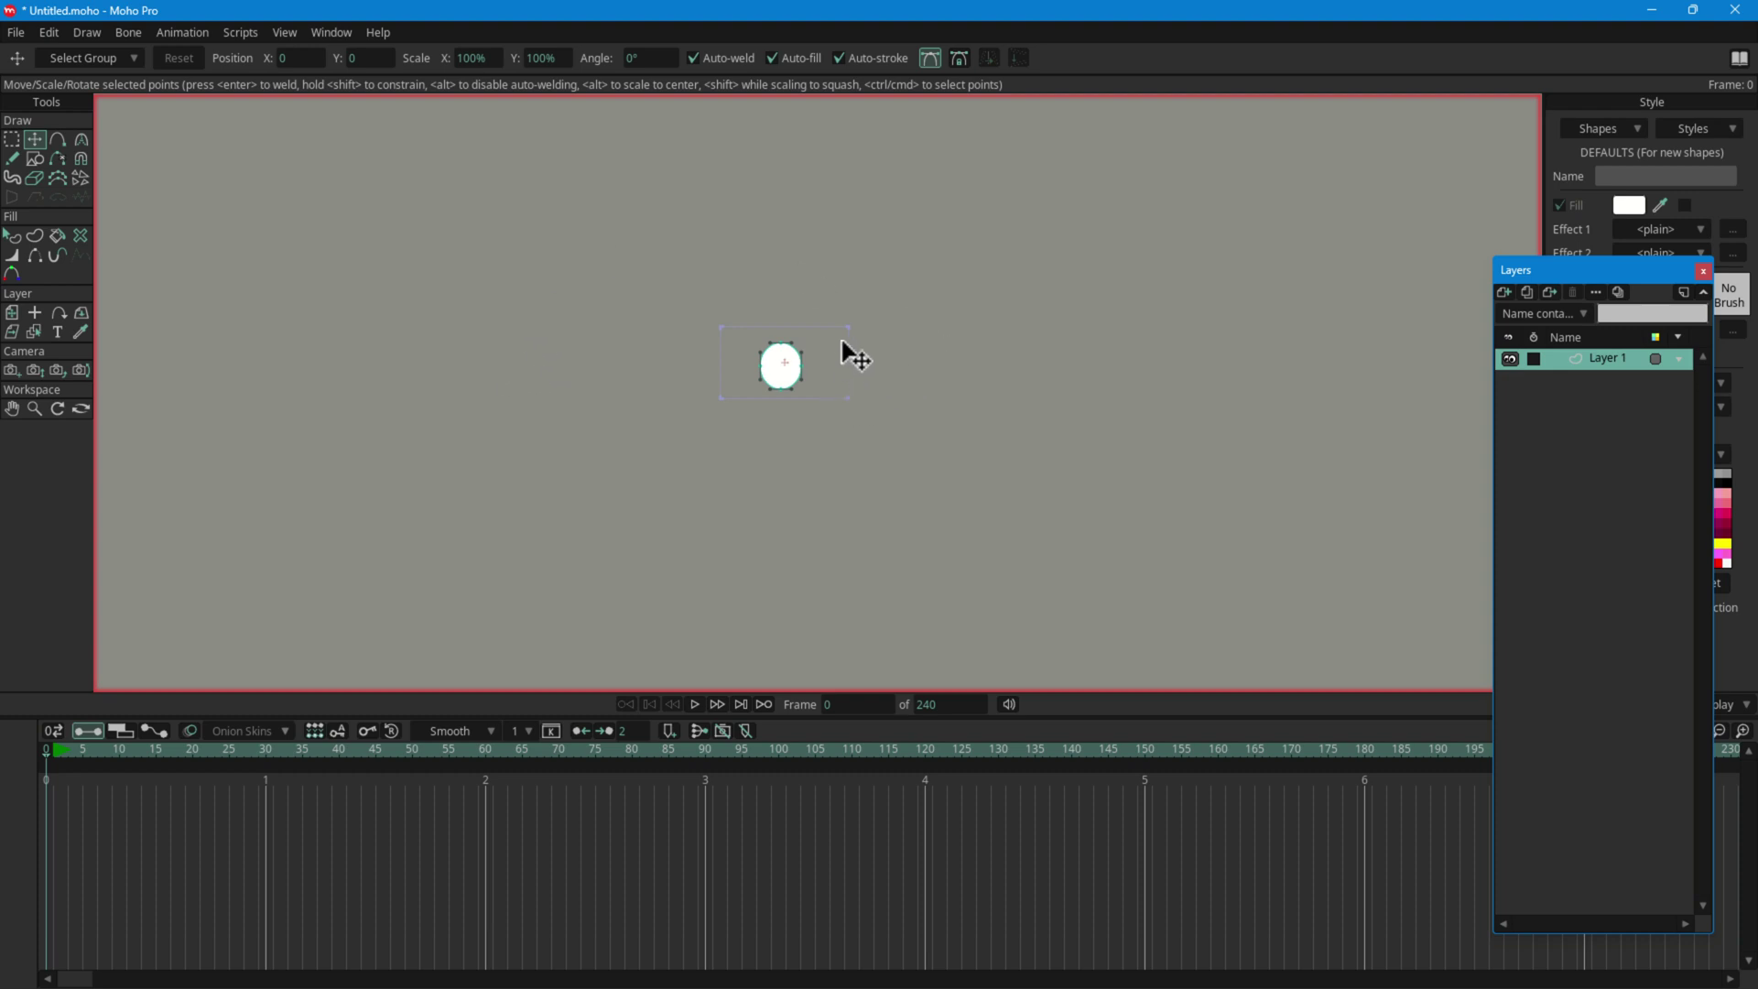
# Step: In the project settings, sample a light orange from the render style preview picture as the background color
pyautogui.scroll(6, 848, 353)
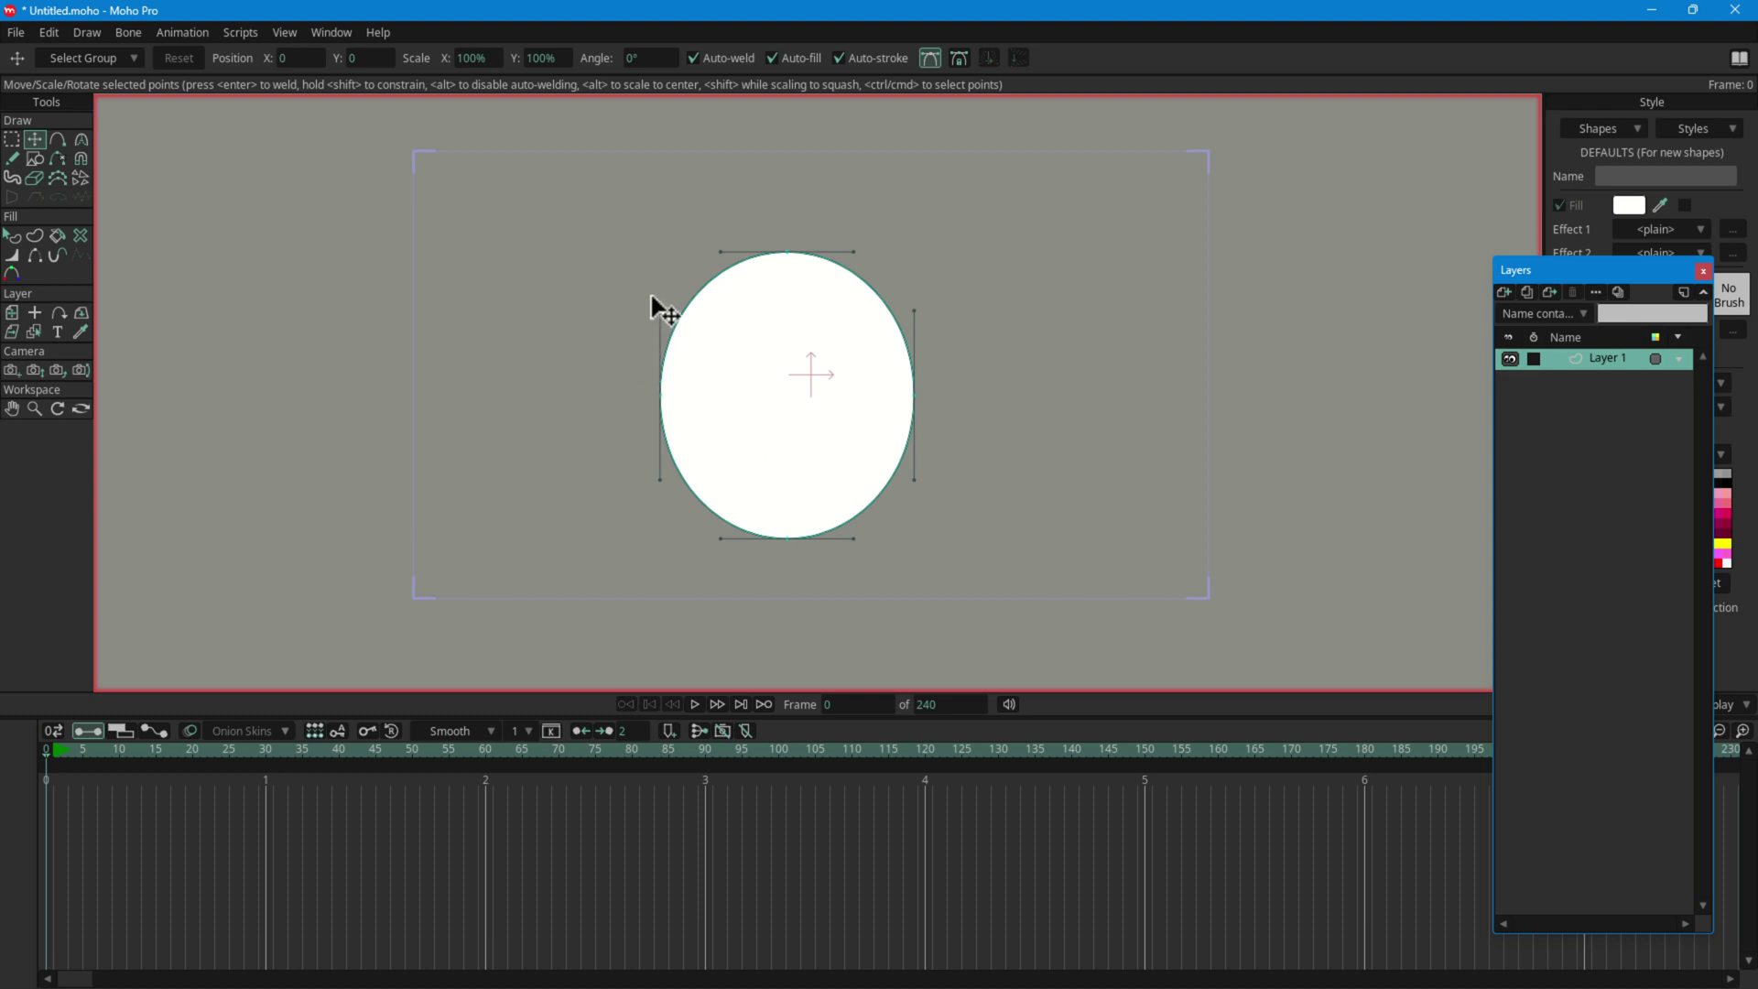
pyautogui.click(47, 33)
pyautogui.moveTo(17, 31)
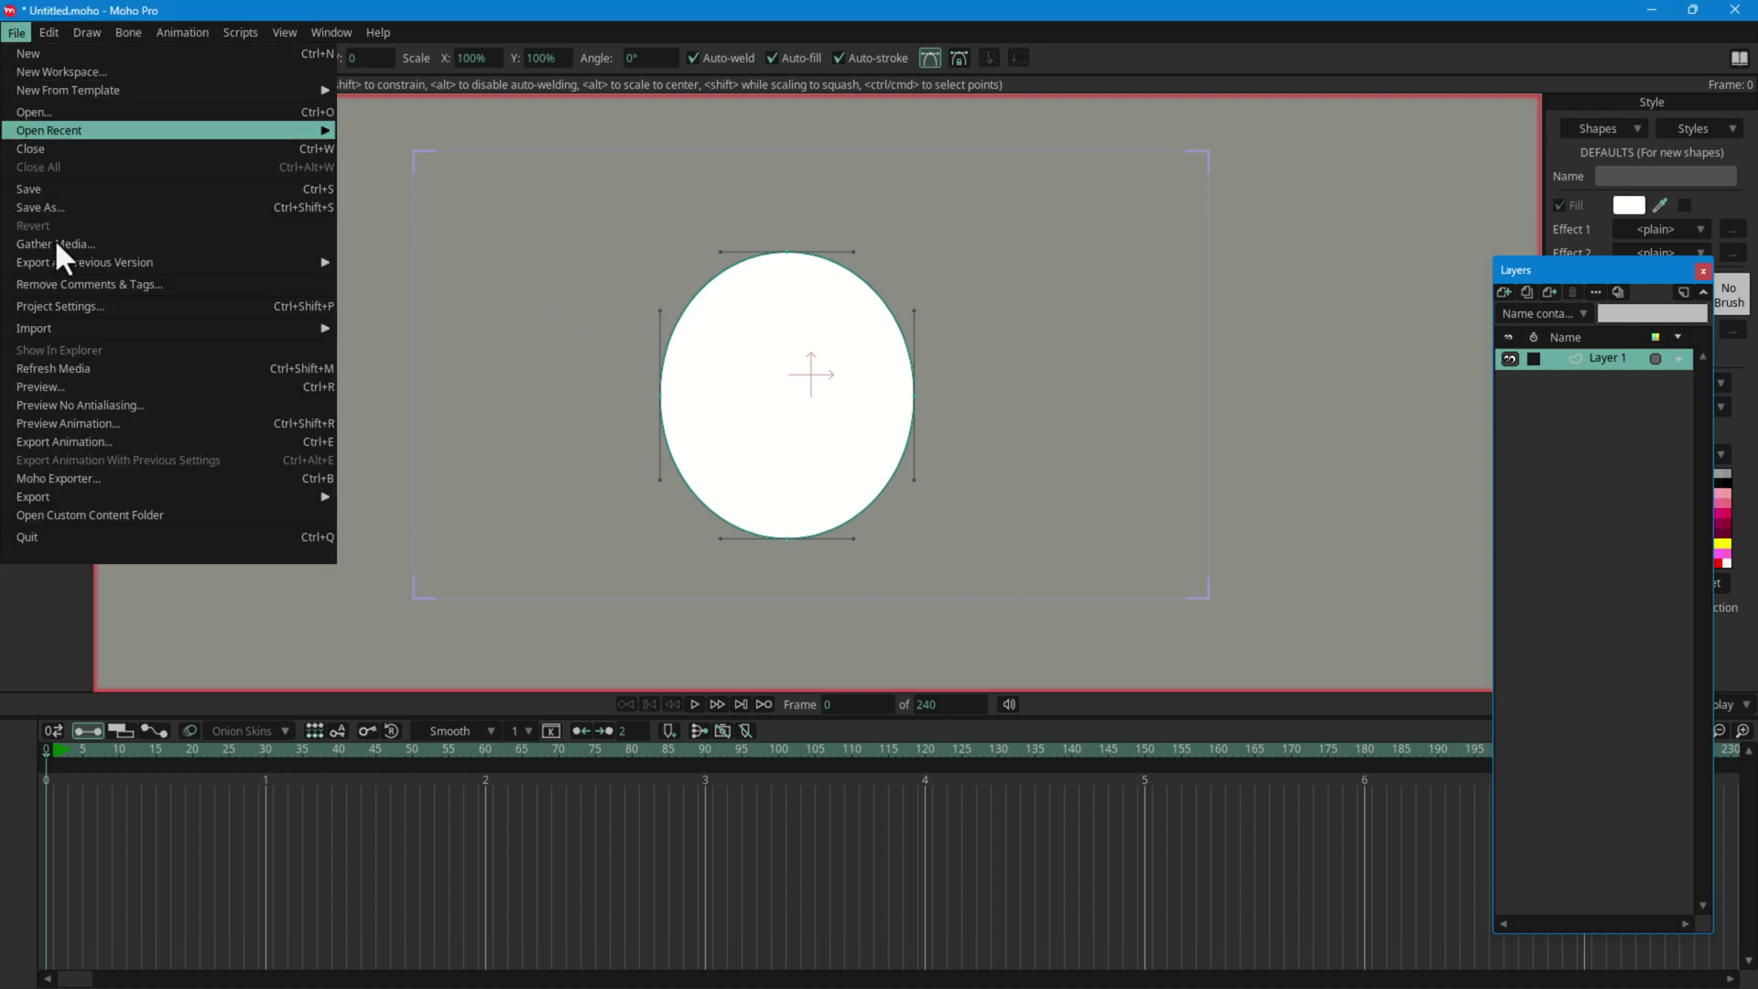
pyautogui.click(100, 306)
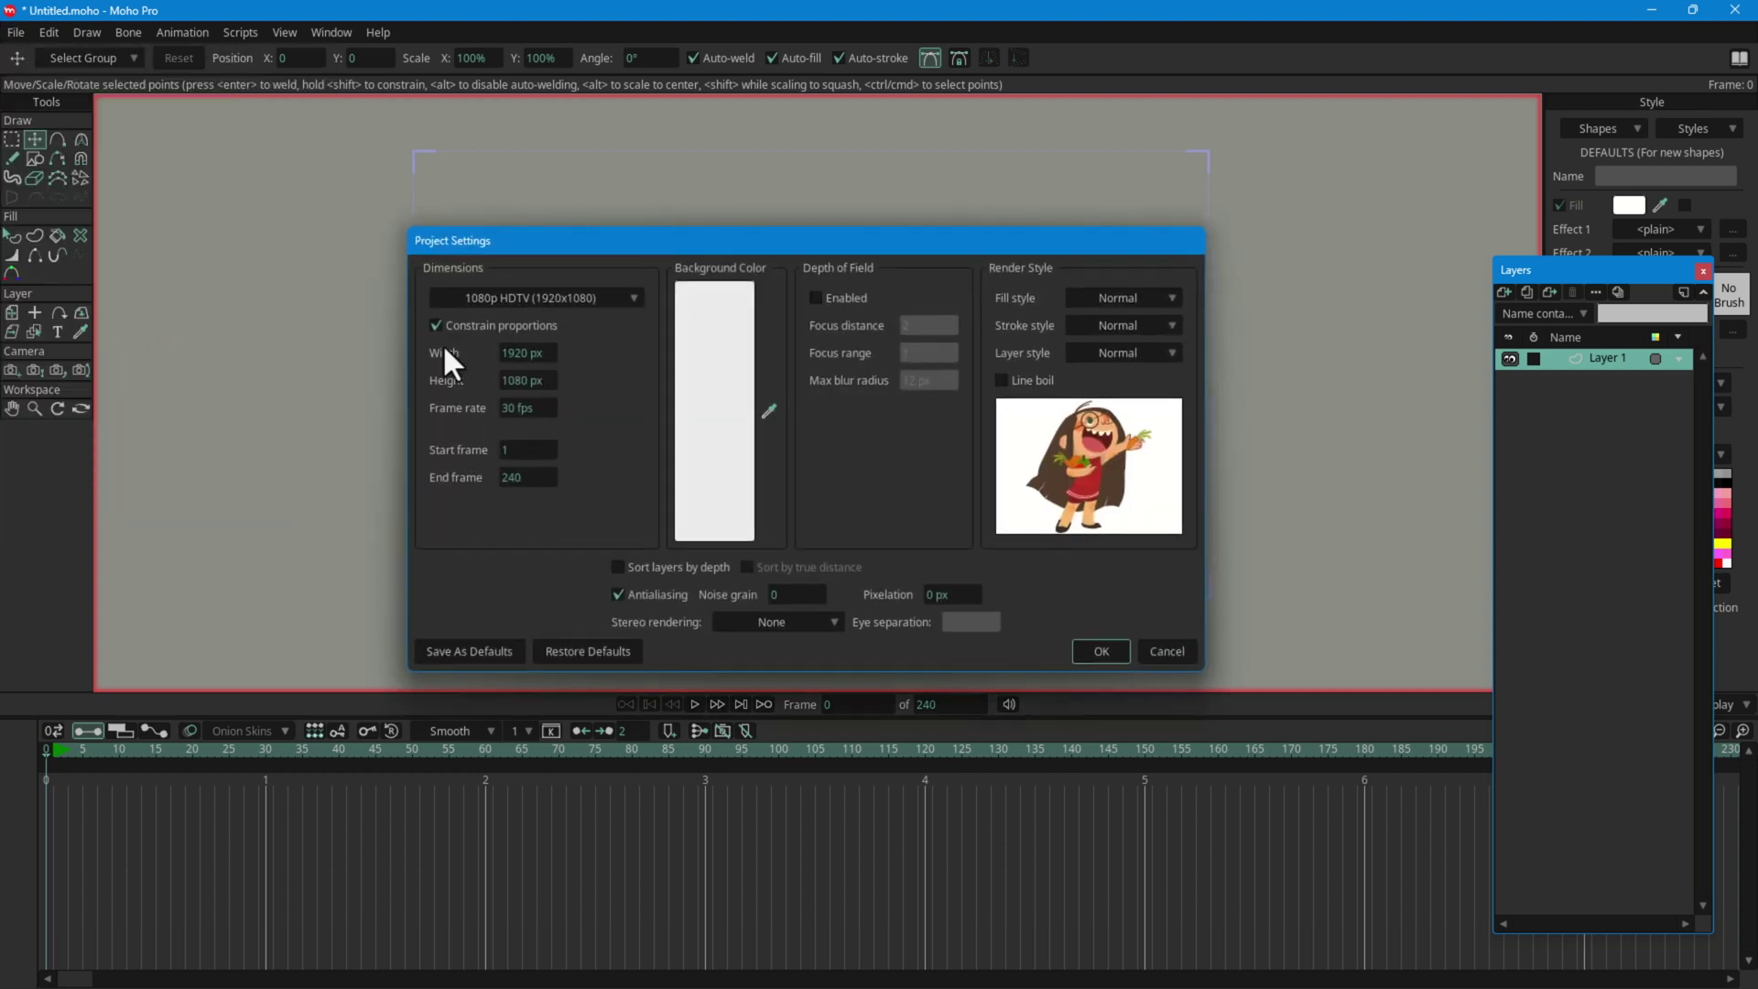
pyautogui.click(768, 413)
pyautogui.click(1140, 444)
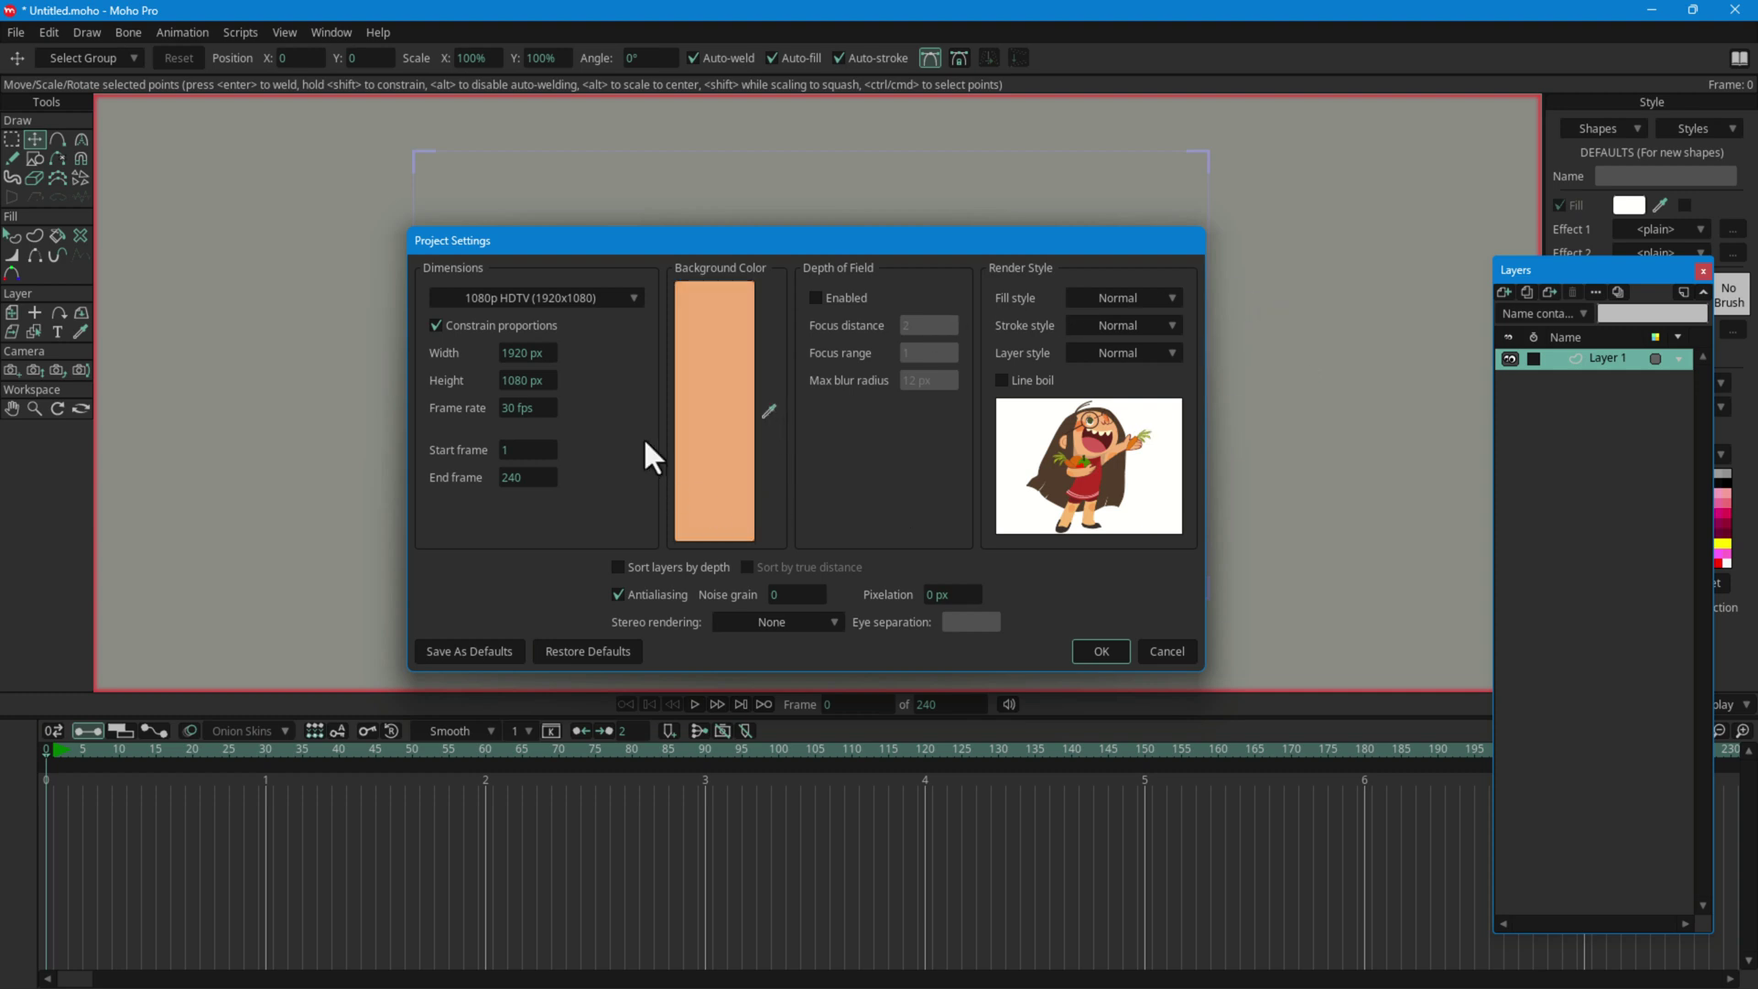
# Step: Set the project's background color to green (#1A924A) and apply the project settings
pyautogui.click(699, 412)
pyautogui.click(1144, 409)
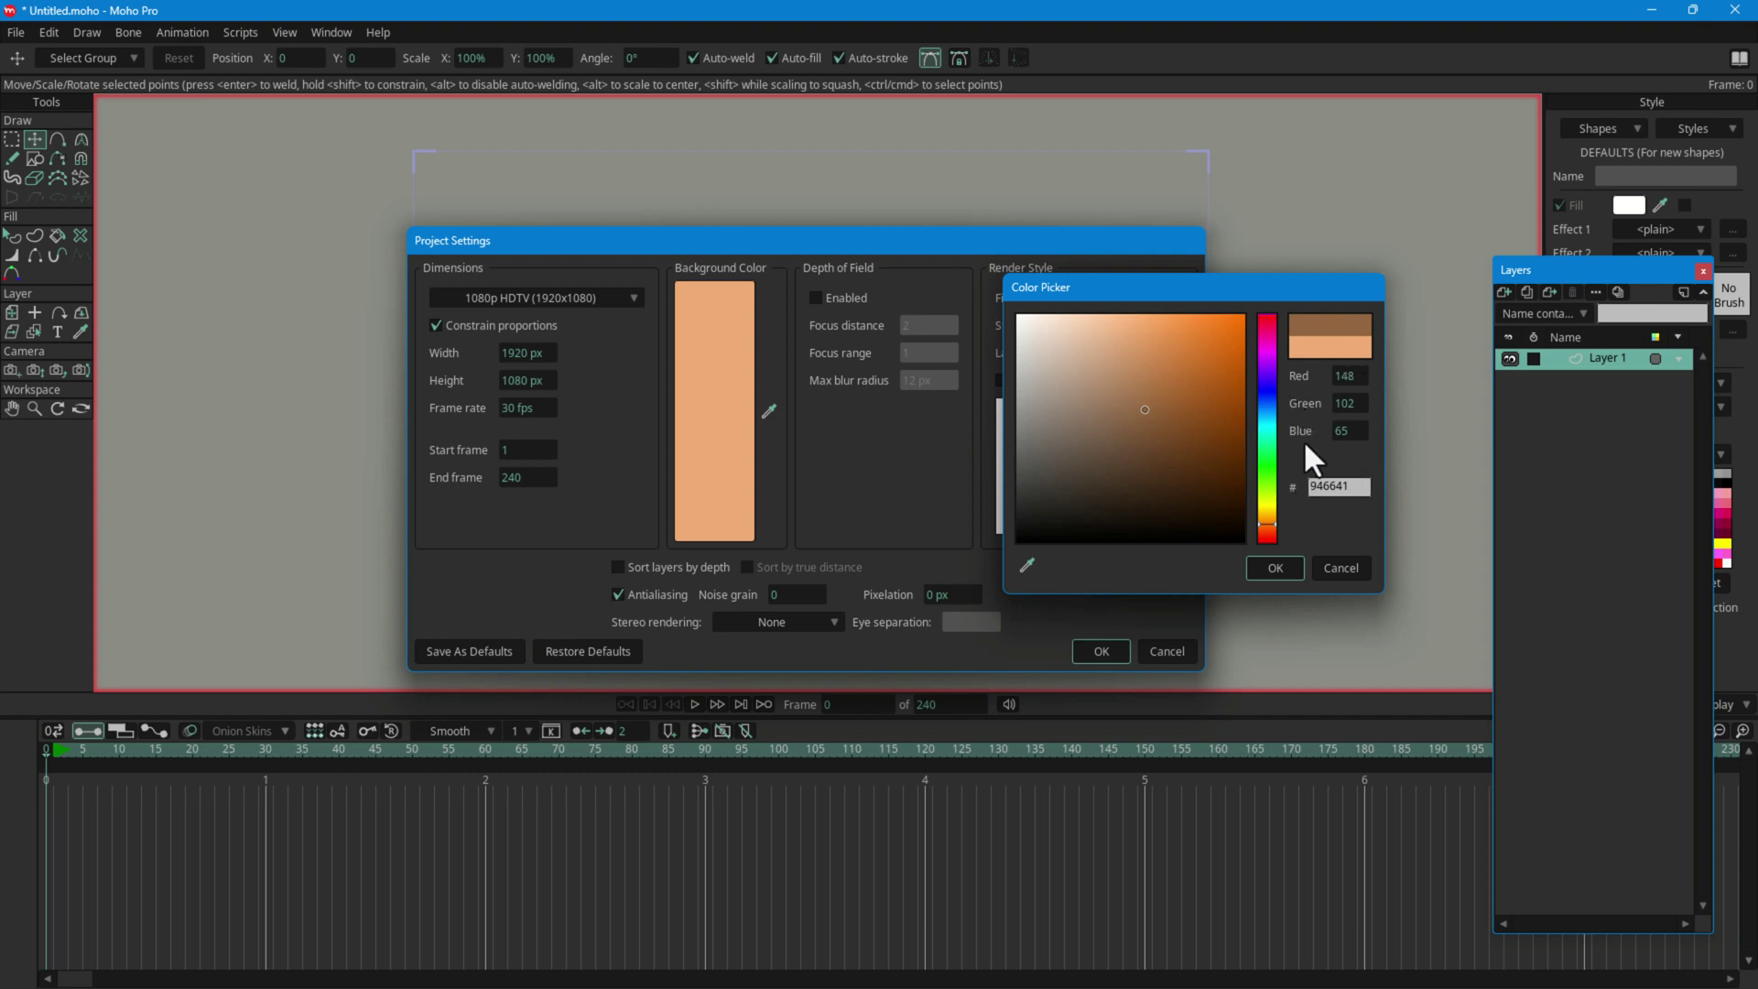
pyautogui.click(1267, 450)
pyautogui.click(1203, 411)
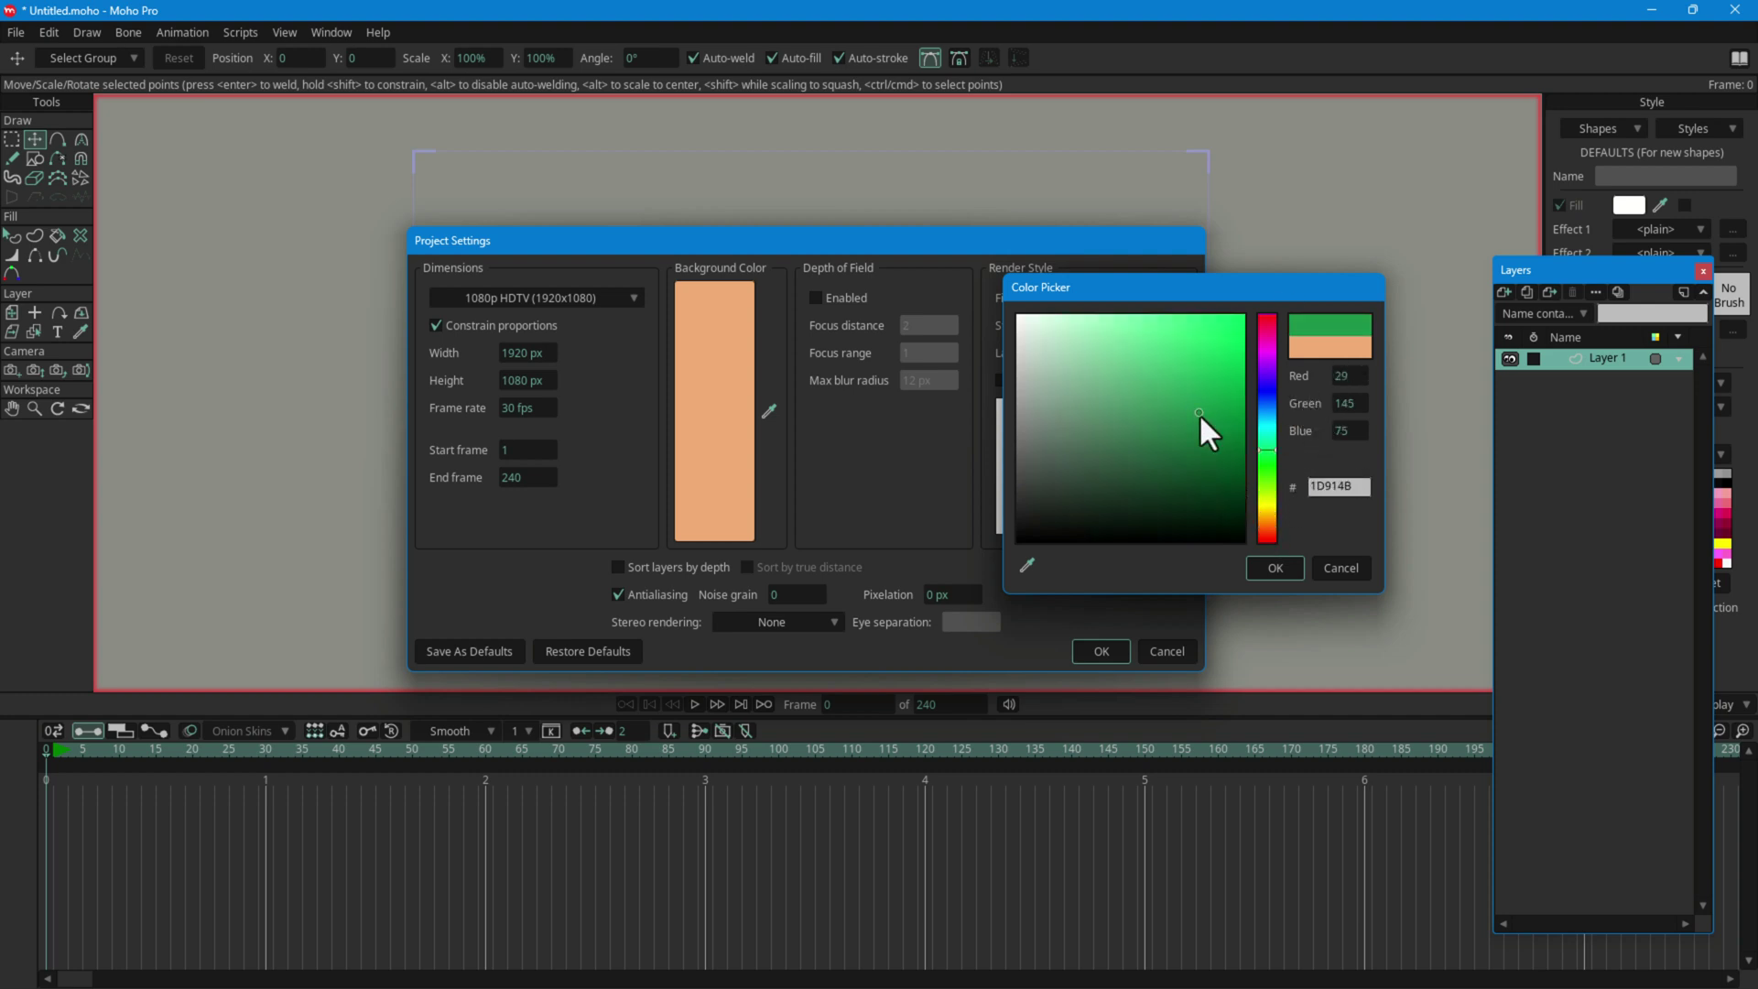
pyautogui.click(1273, 565)
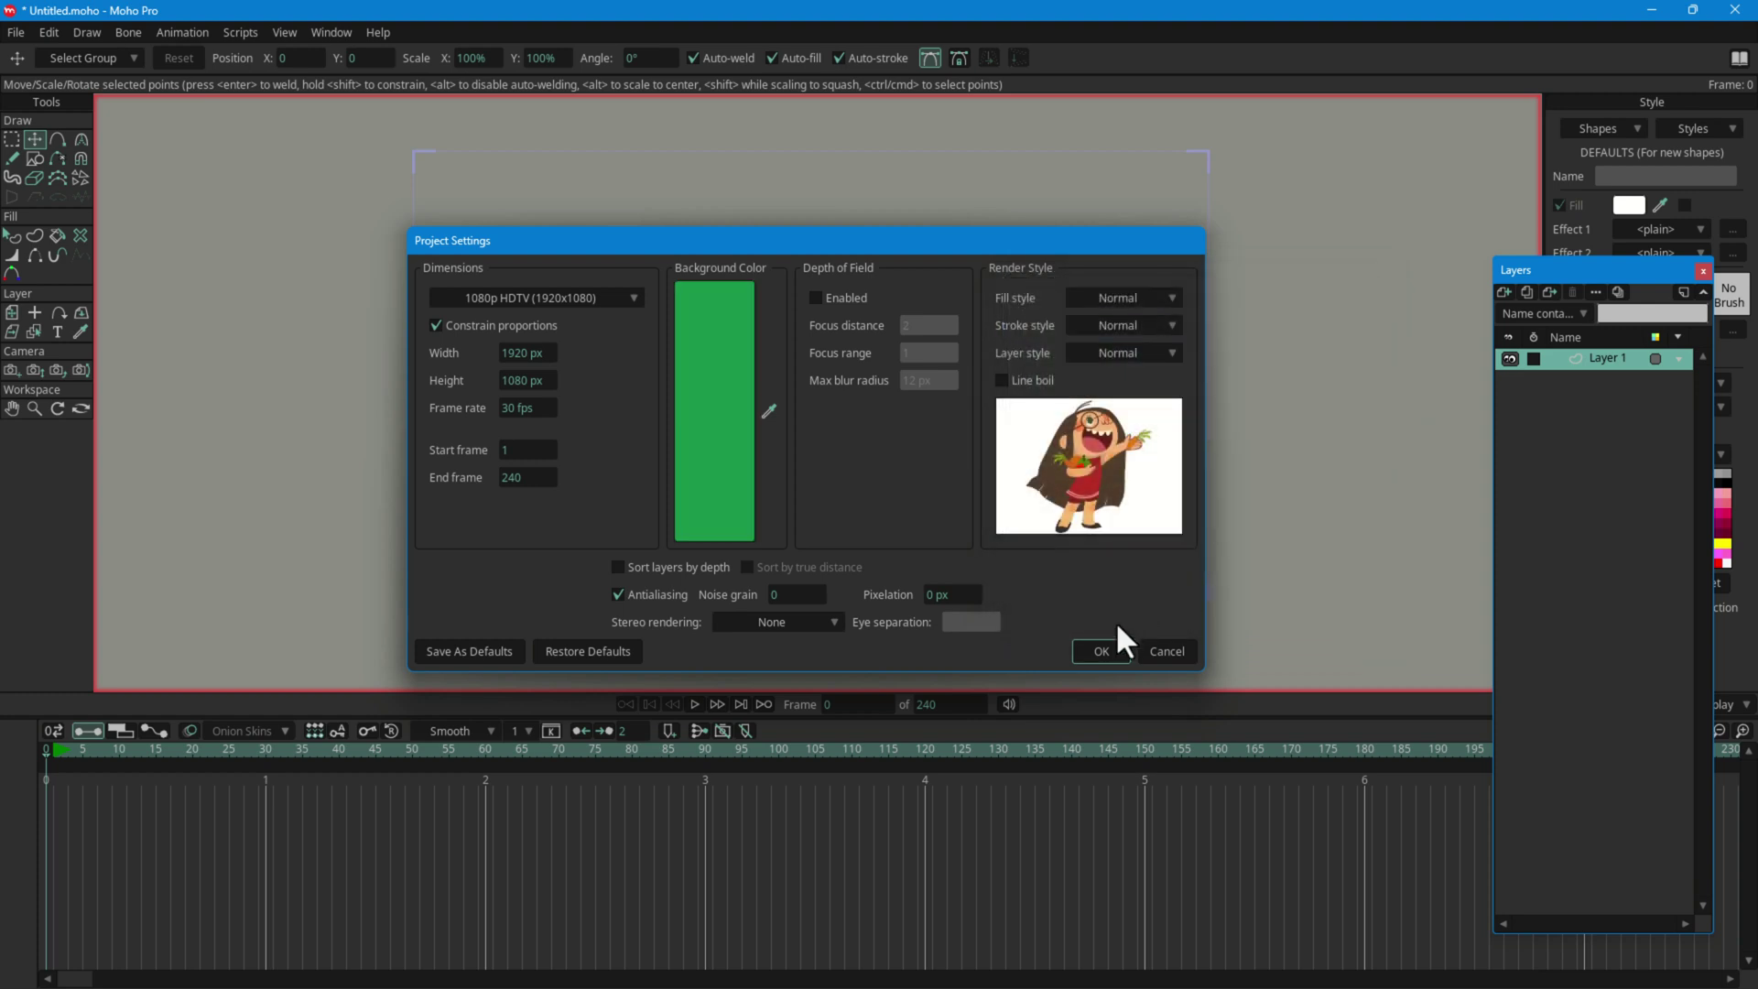
pyautogui.click(1106, 649)
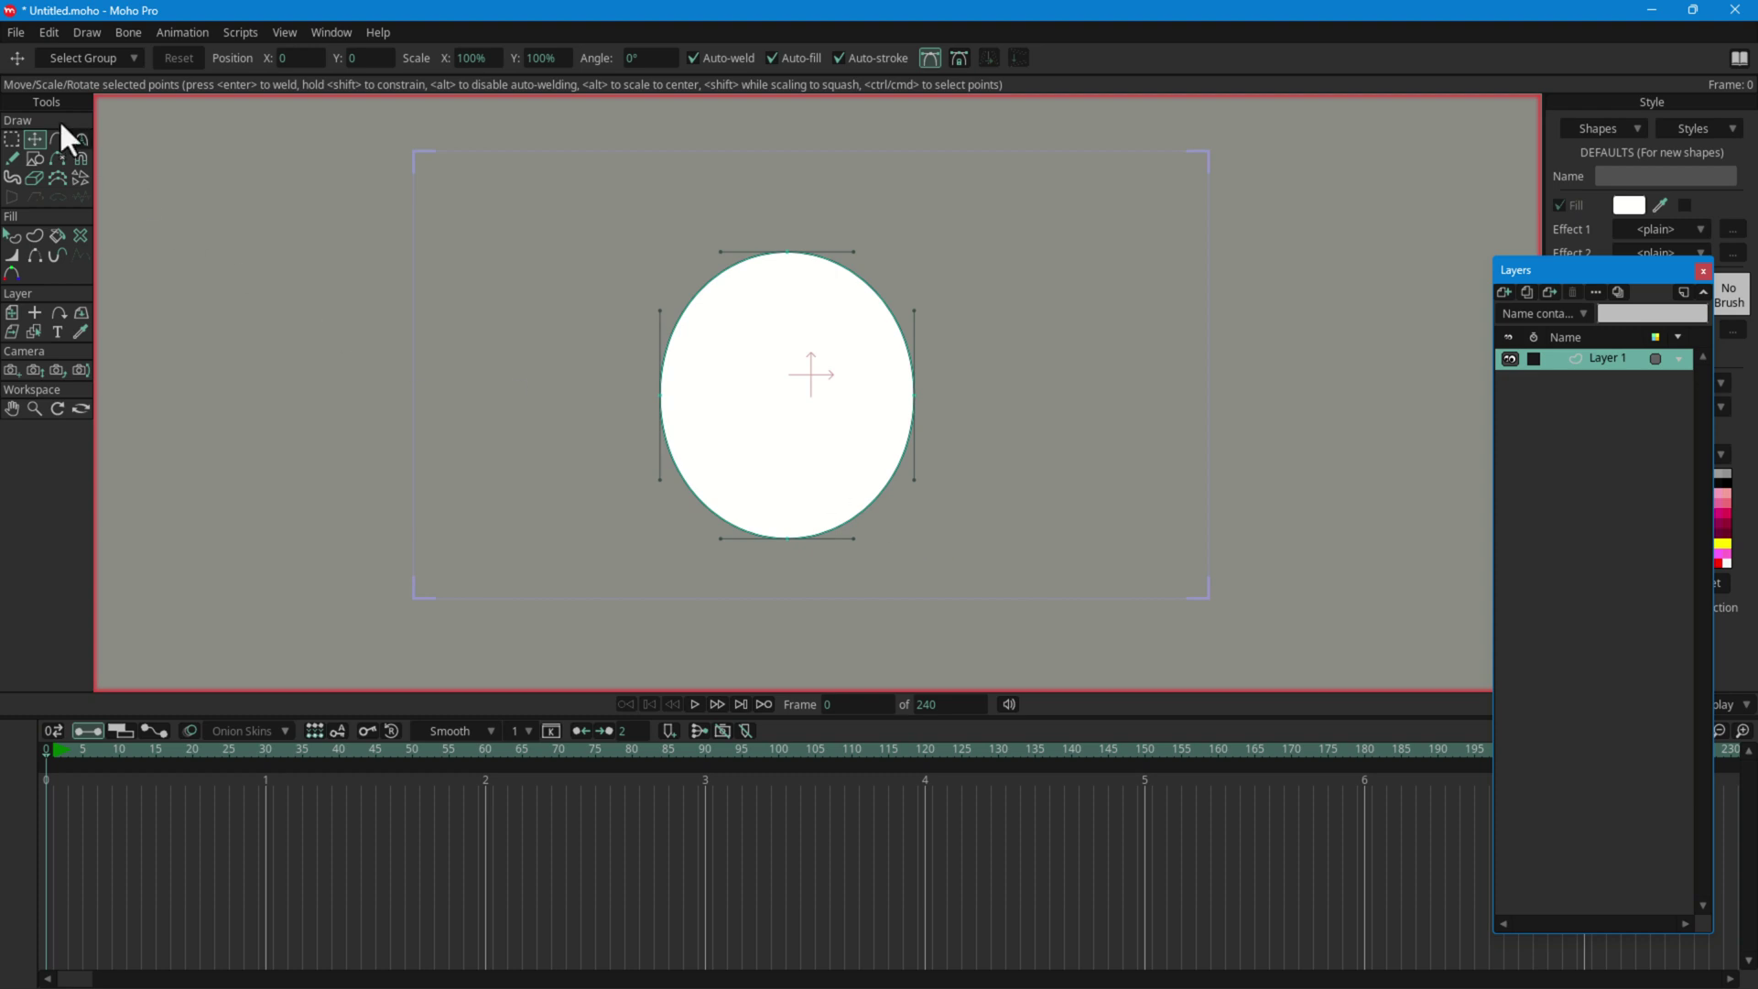
# Step: Render a preview of frame 0 twice to examine the background color, closing the preview each time
pyautogui.click(15, 35)
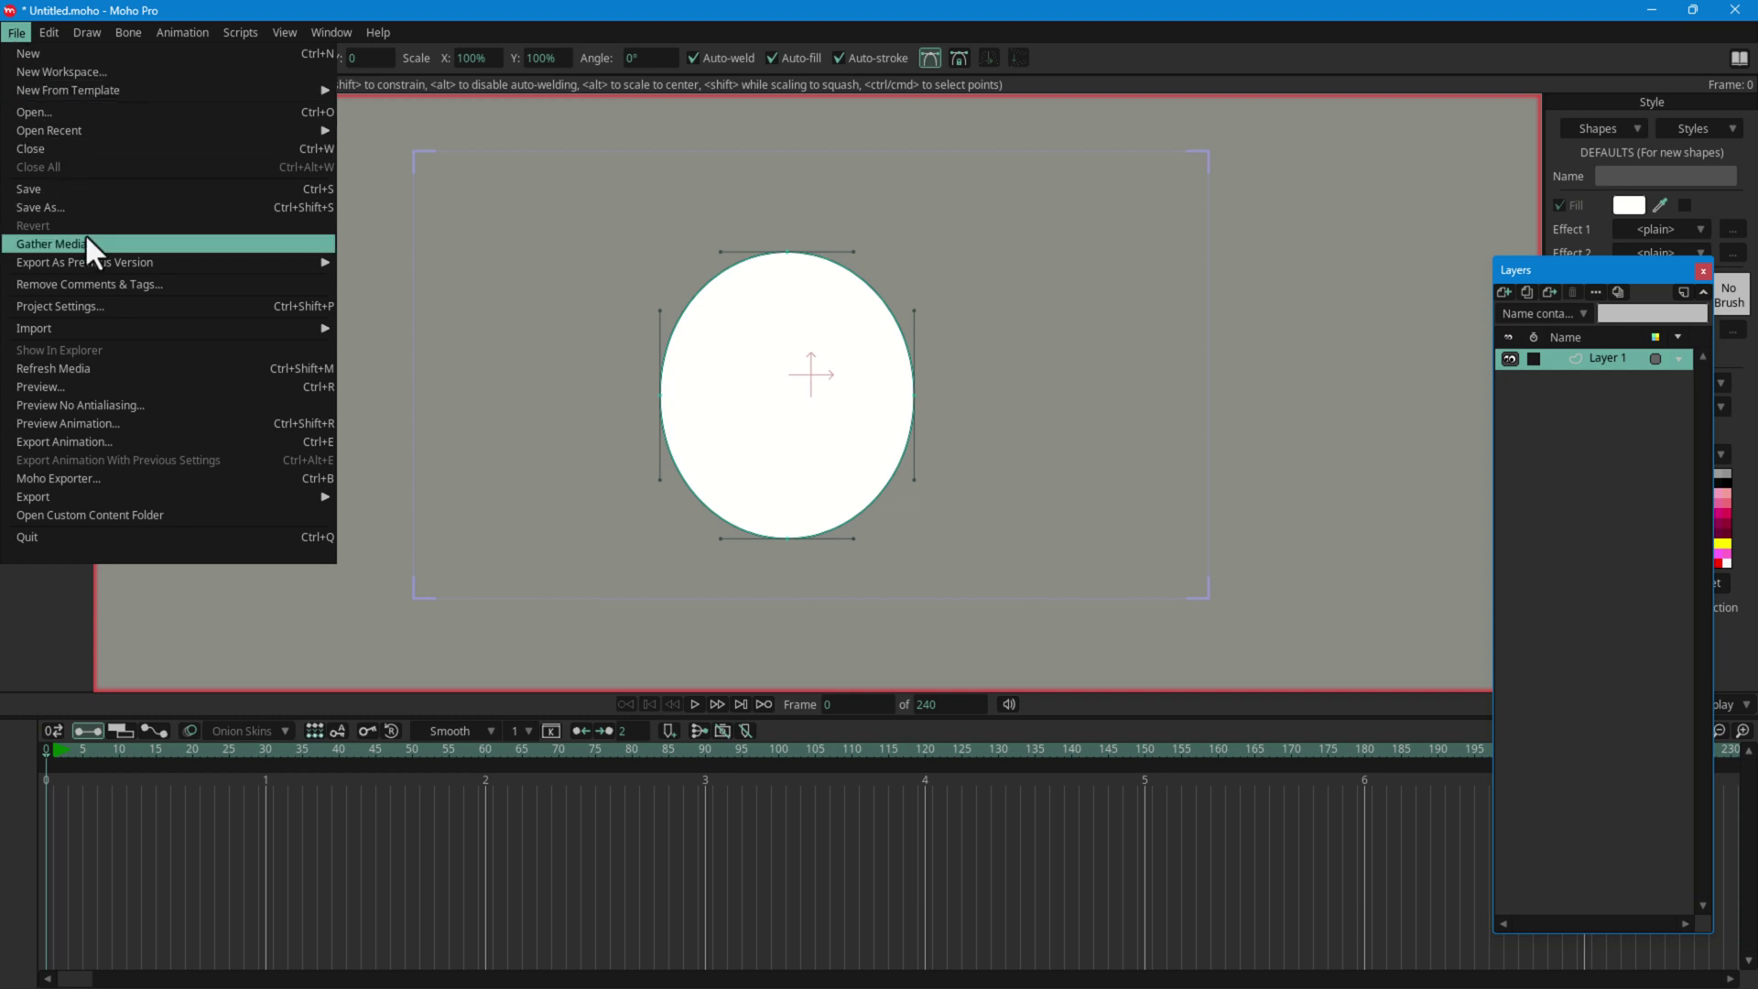
pyautogui.click(134, 388)
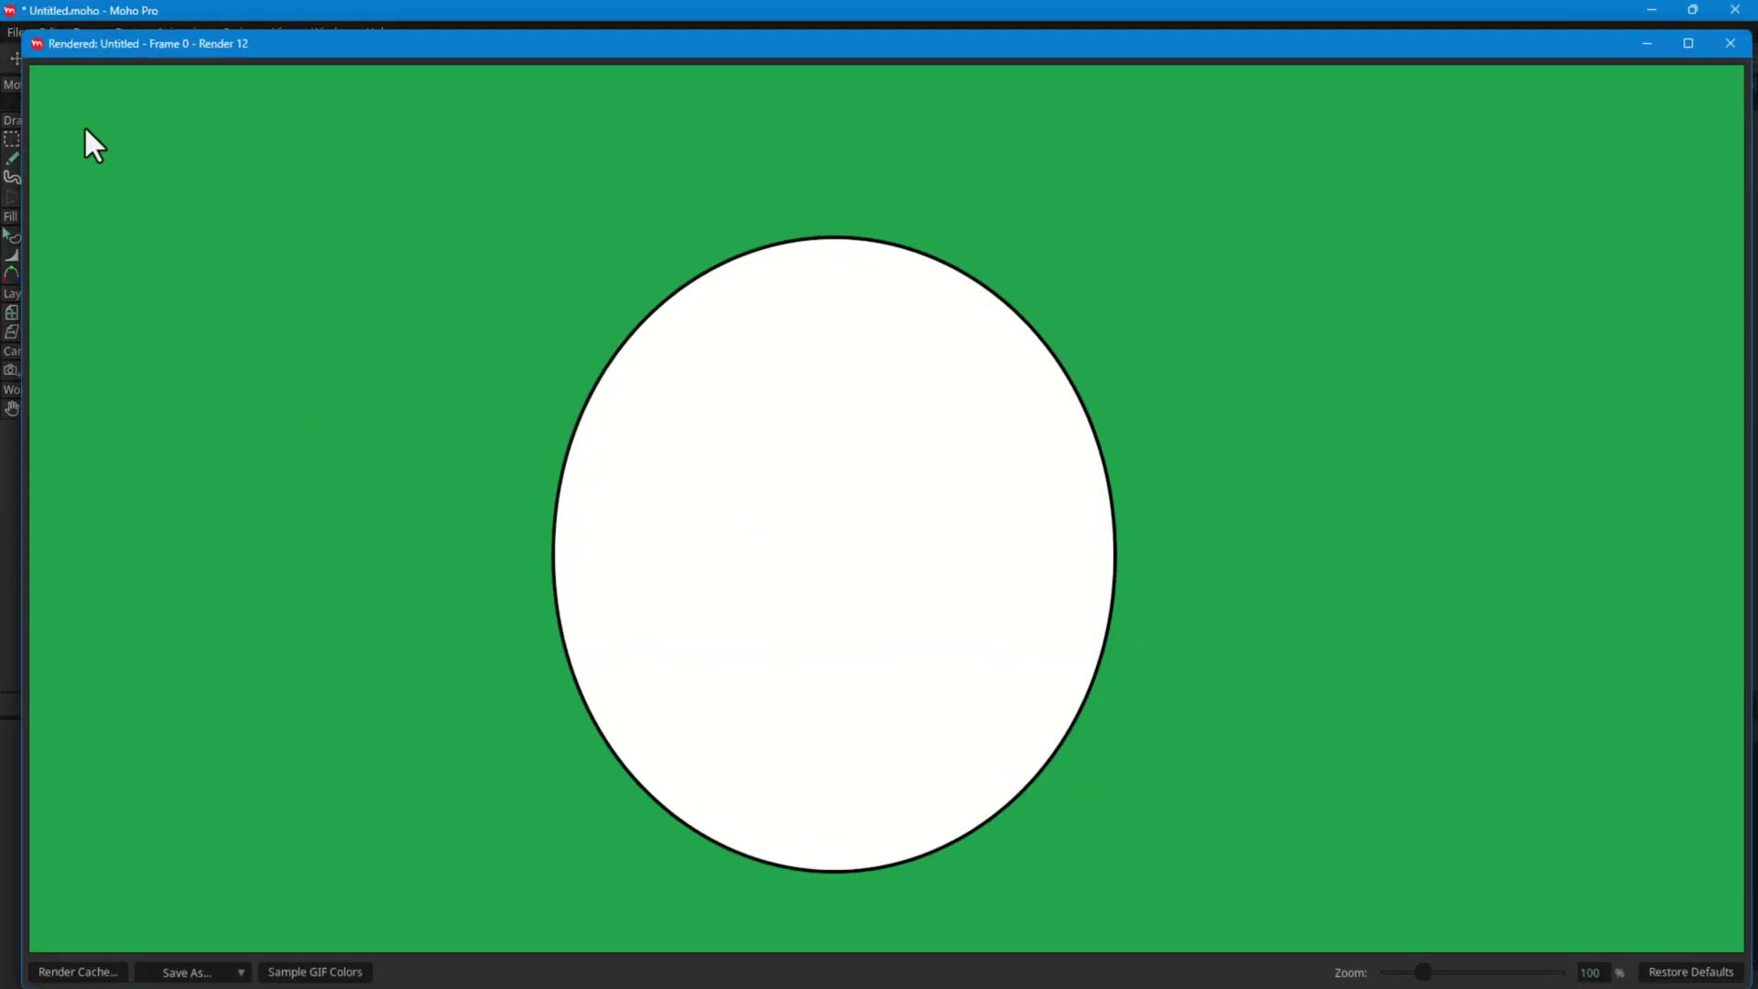
pyautogui.moveTo(45, 43); pyautogui.dragTo(499, 283)
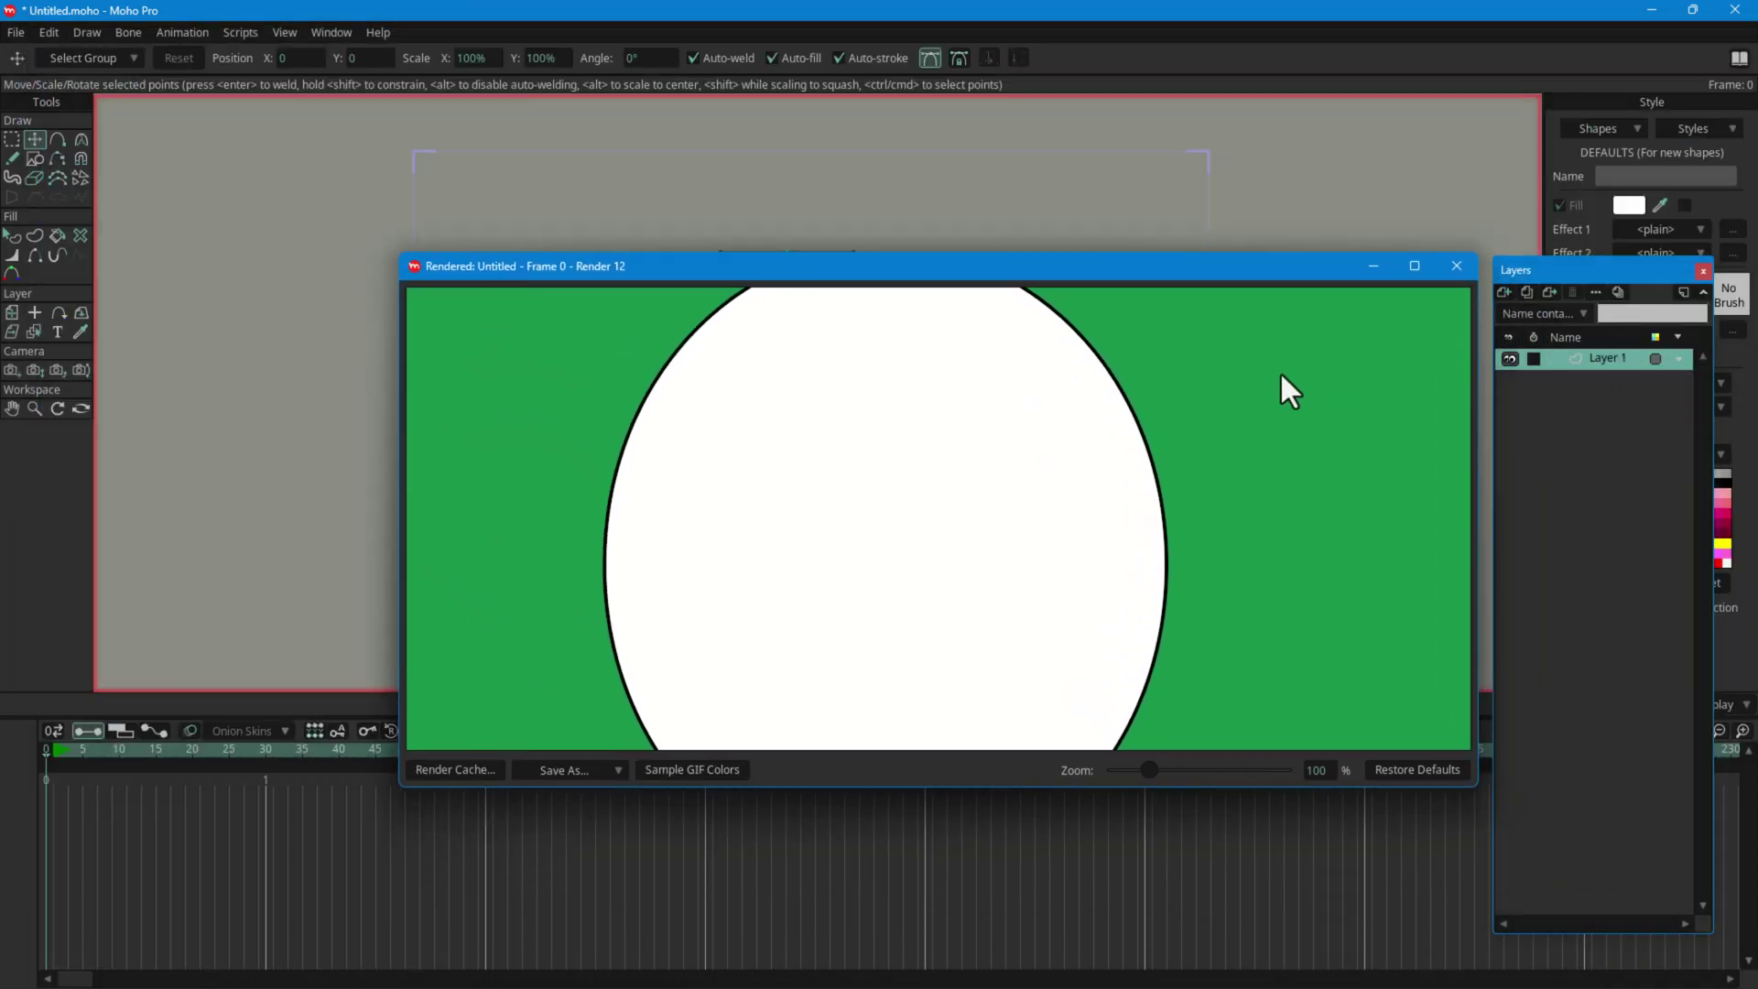
pyautogui.press('Escape')
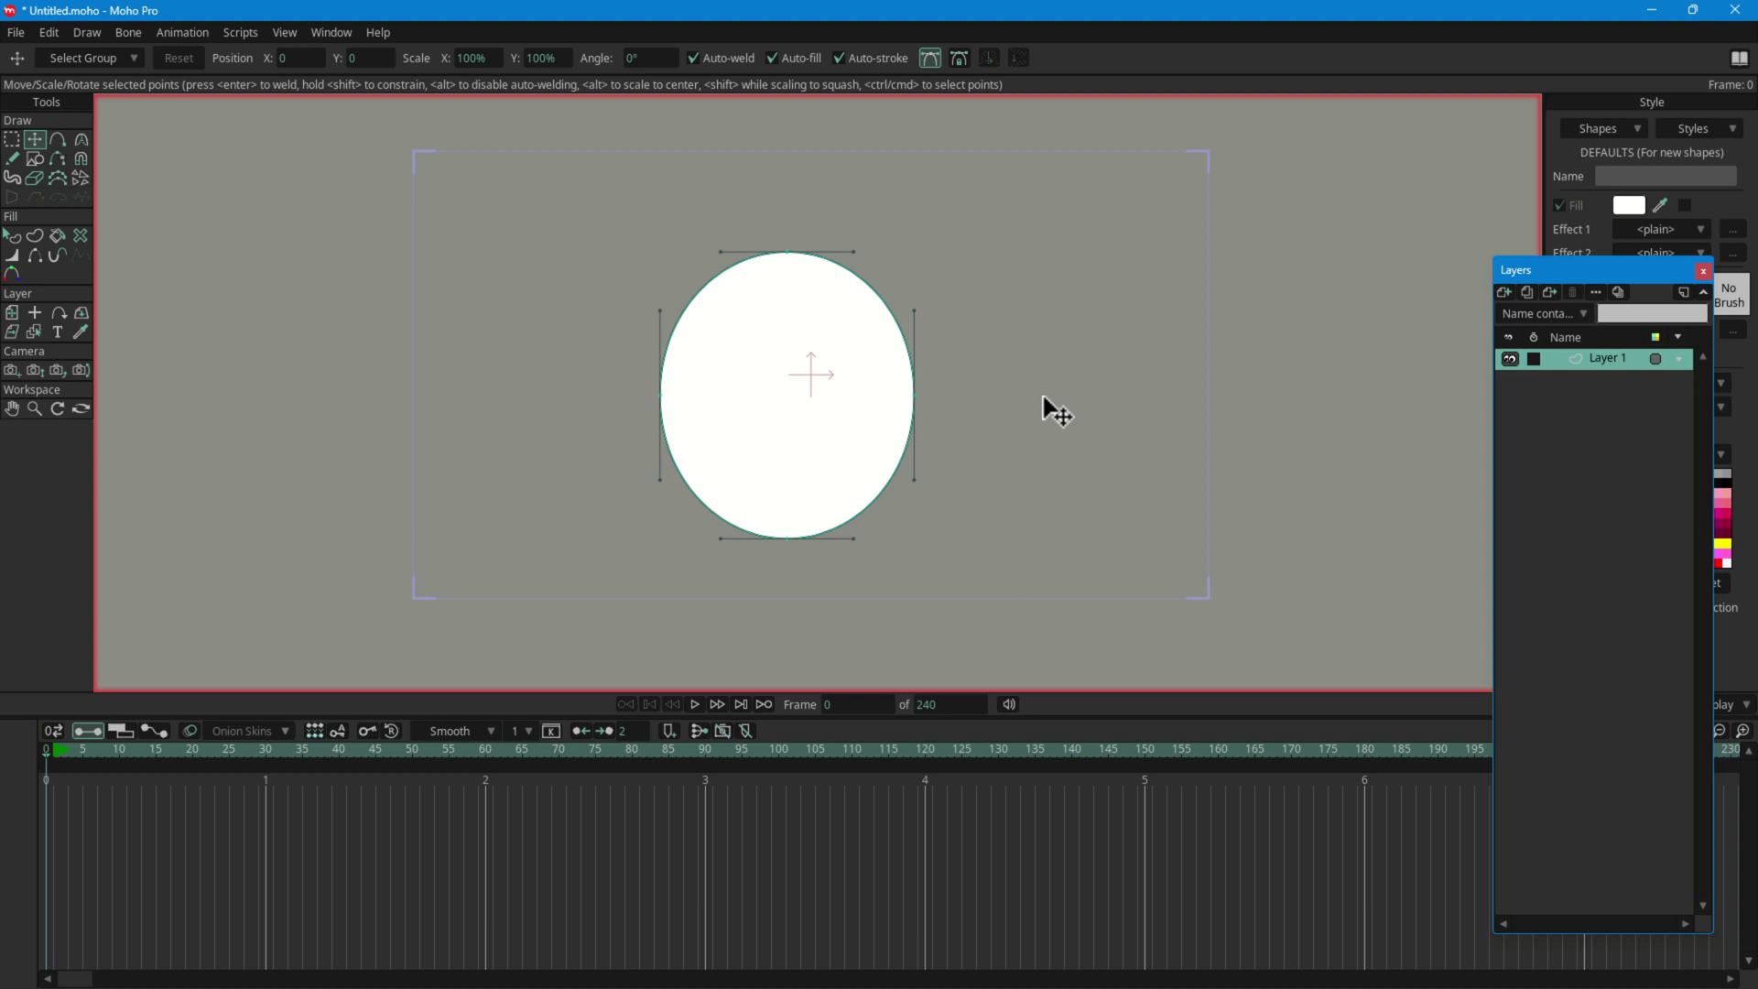
pyautogui.hotkey('ctrl', 'r')
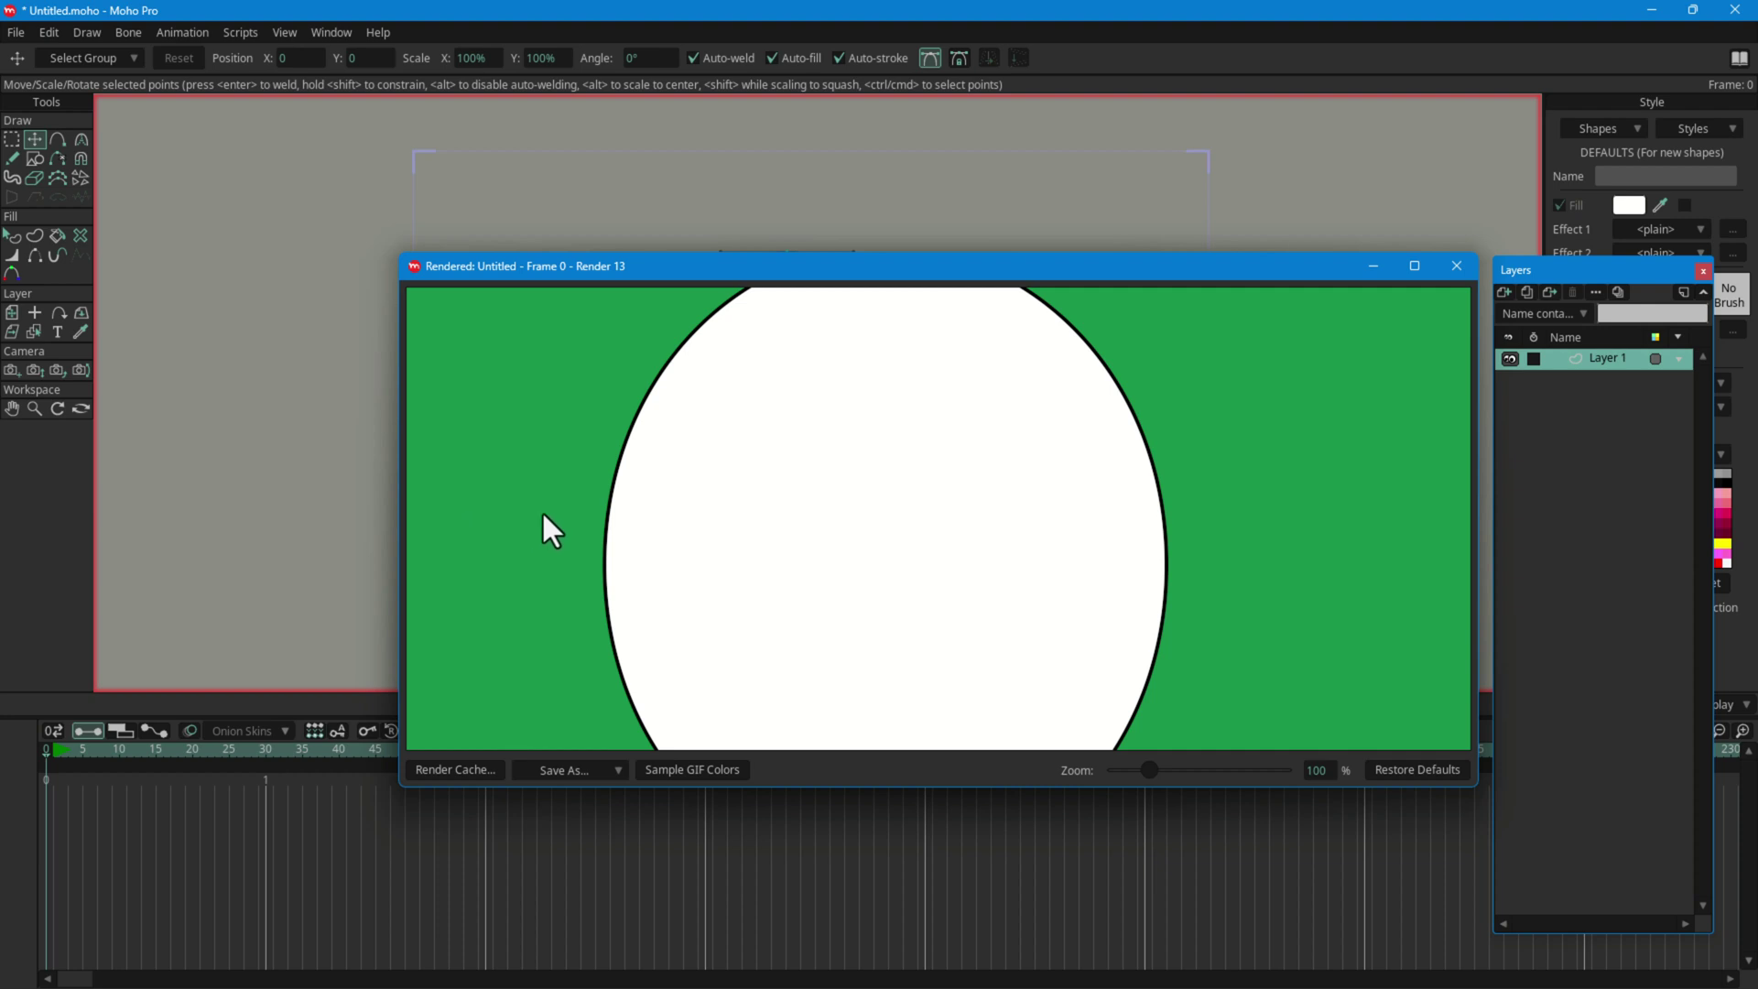
pyautogui.click(1456, 265)
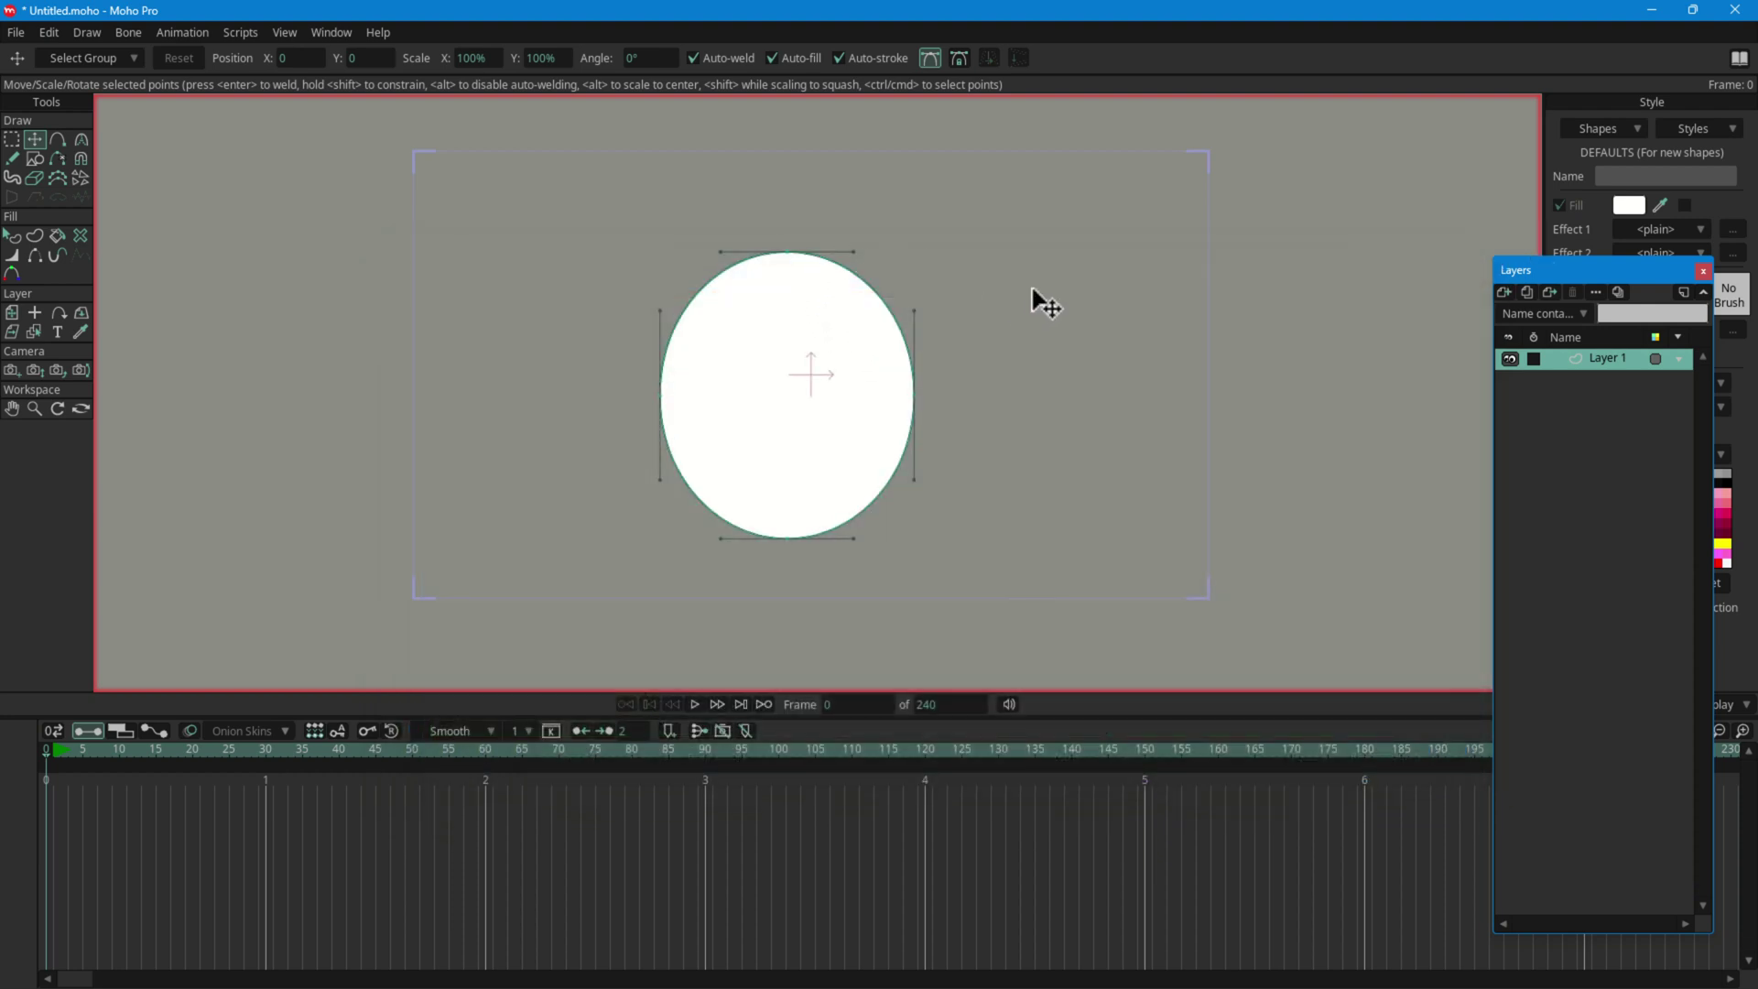
# Step: Set the project's background color to magenta (#9E336A) in the project settings, and check it in a rendered preview of the frame
pyautogui.click(15, 32)
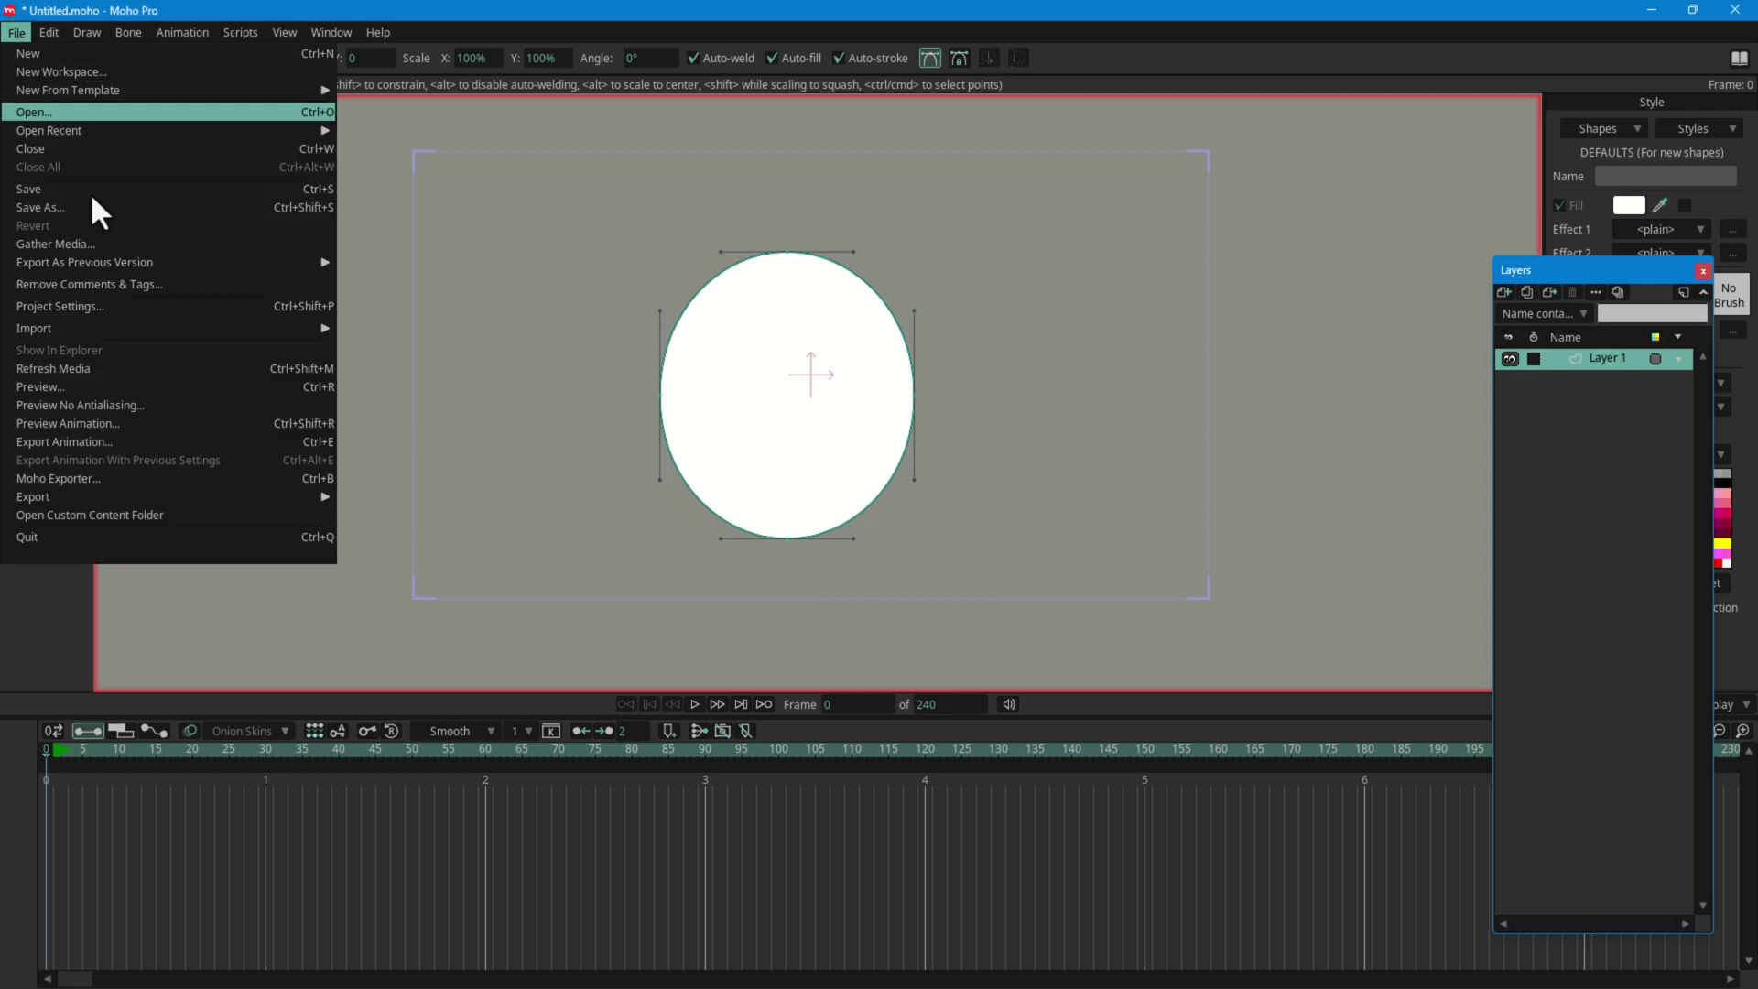
pyautogui.click(161, 306)
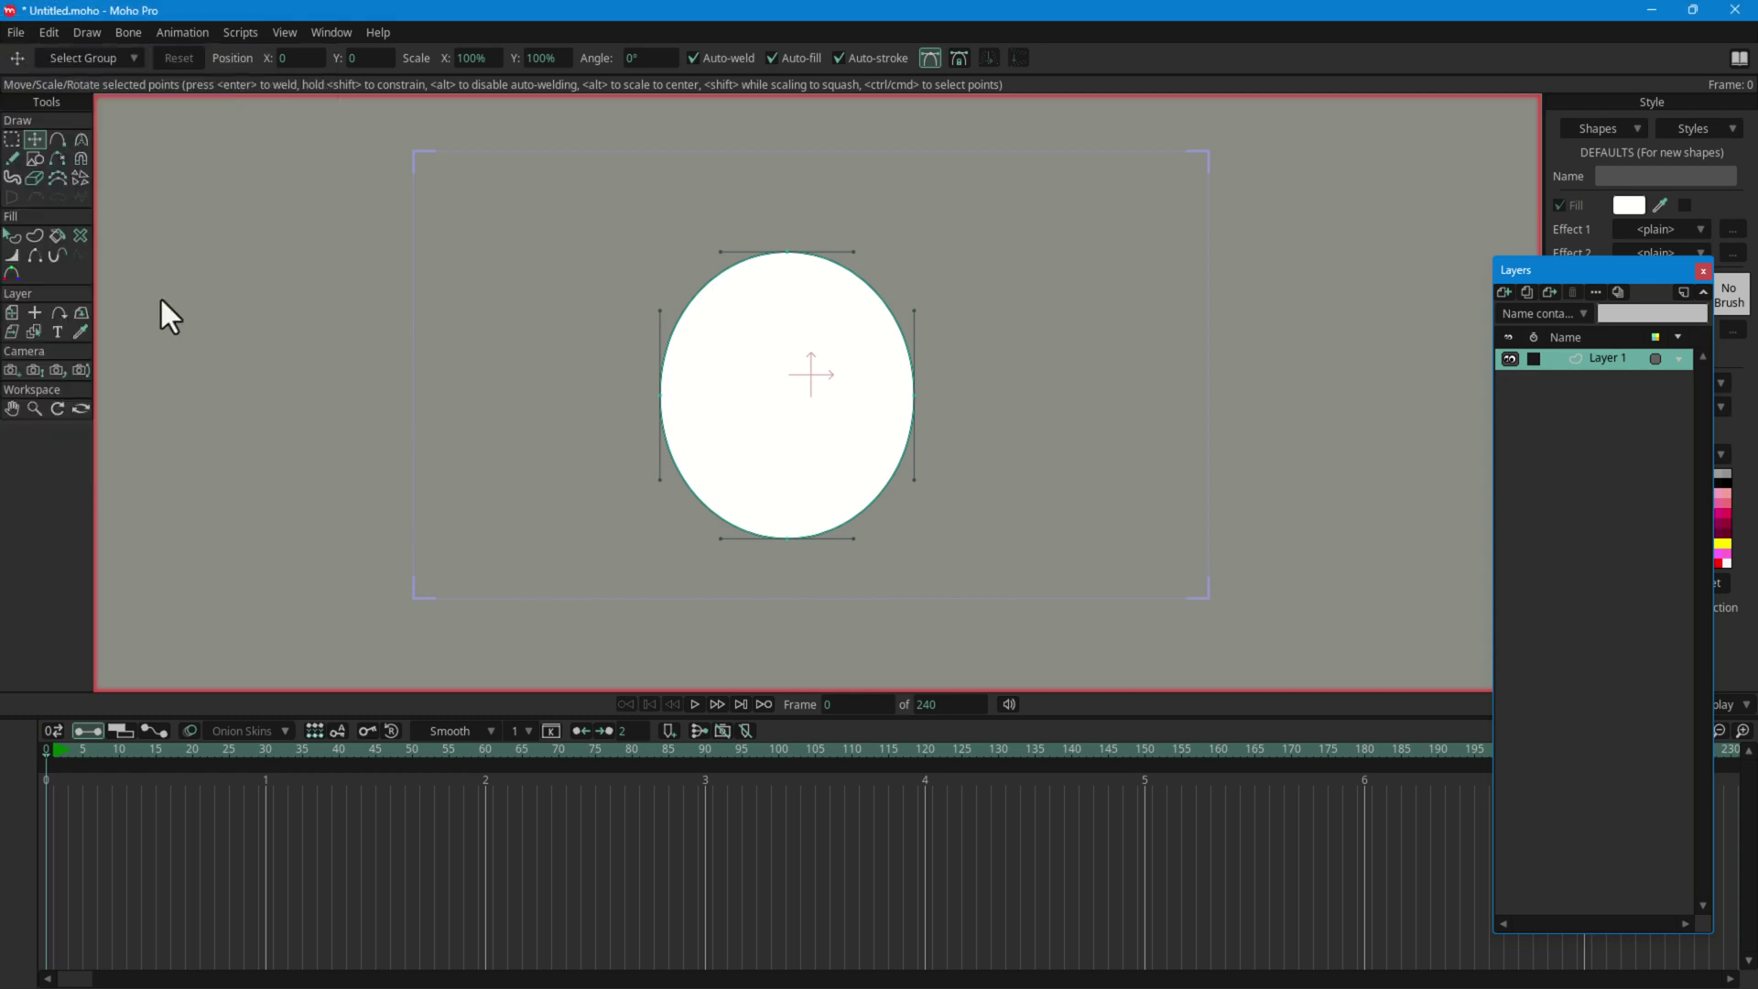
pyautogui.click(714, 385)
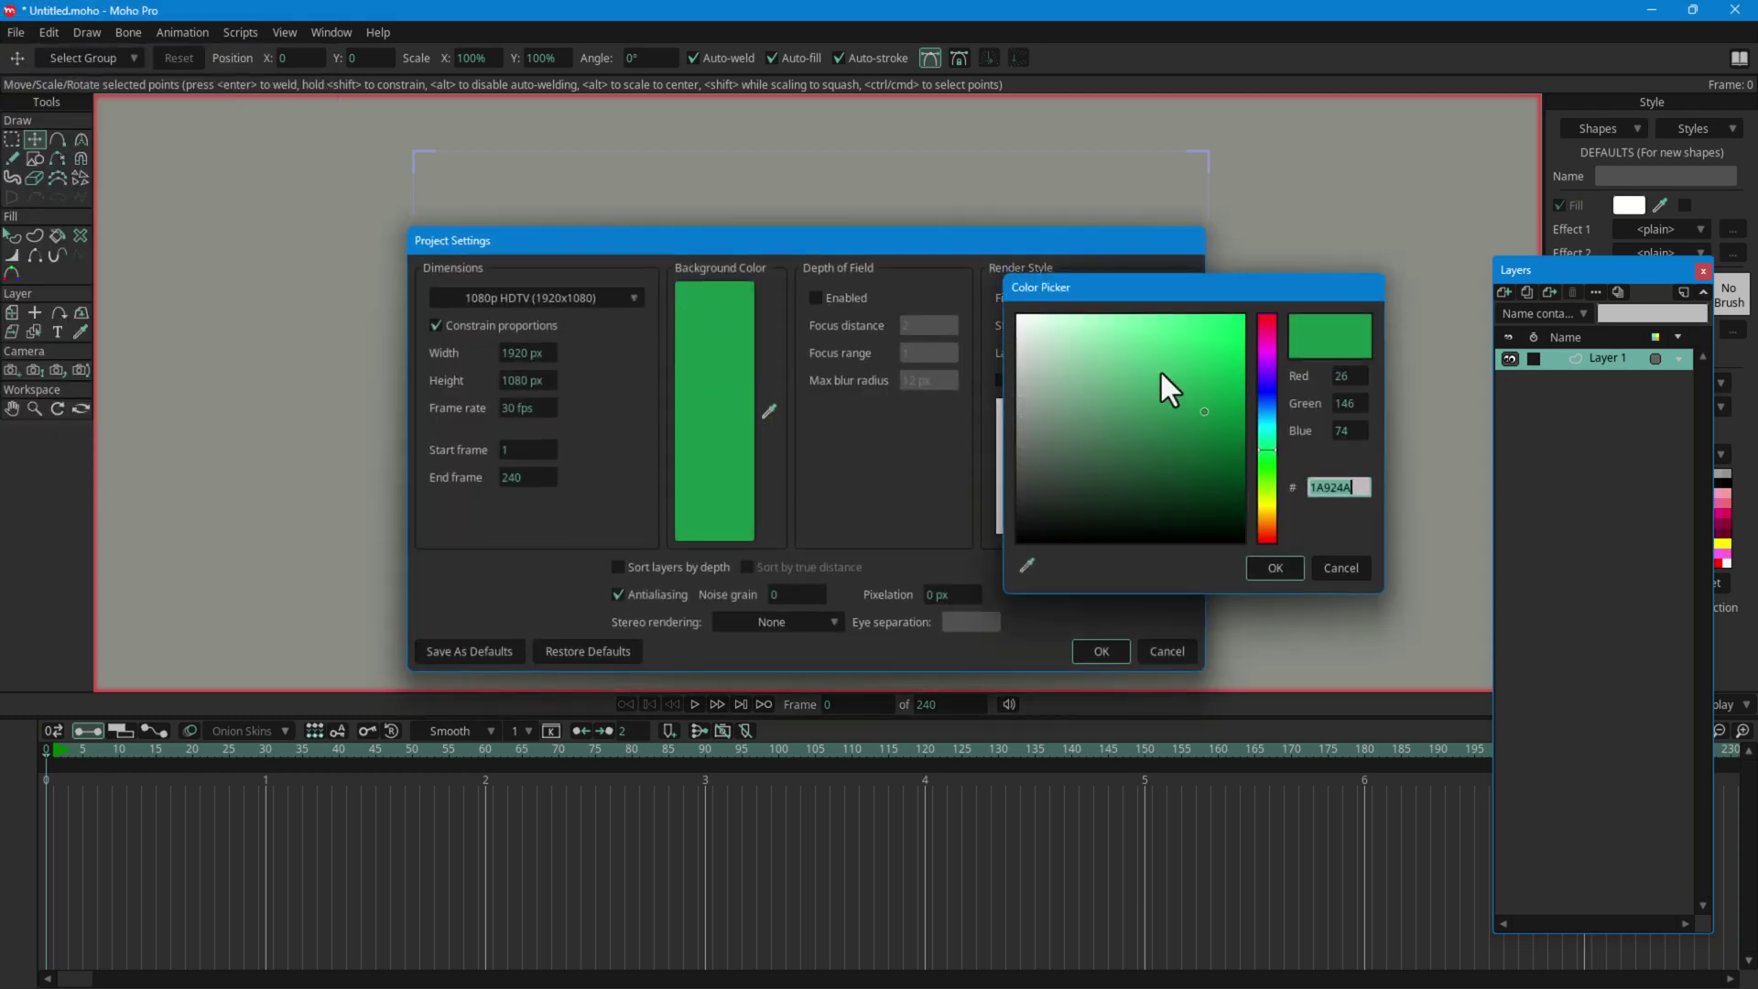
pyautogui.moveTo(1159, 374)
pyautogui.mouseDown()
pyautogui.moveTo(1106, 388)
pyautogui.moveTo(1042, 361)
pyautogui.moveTo(1127, 414)
pyautogui.mouseUp()
pyautogui.moveTo(1266, 359)
pyautogui.mouseDown()
pyautogui.moveTo(1271, 332)
pyautogui.moveTo(1157, 392)
pyautogui.moveTo(1171, 402)
pyautogui.mouseUp()
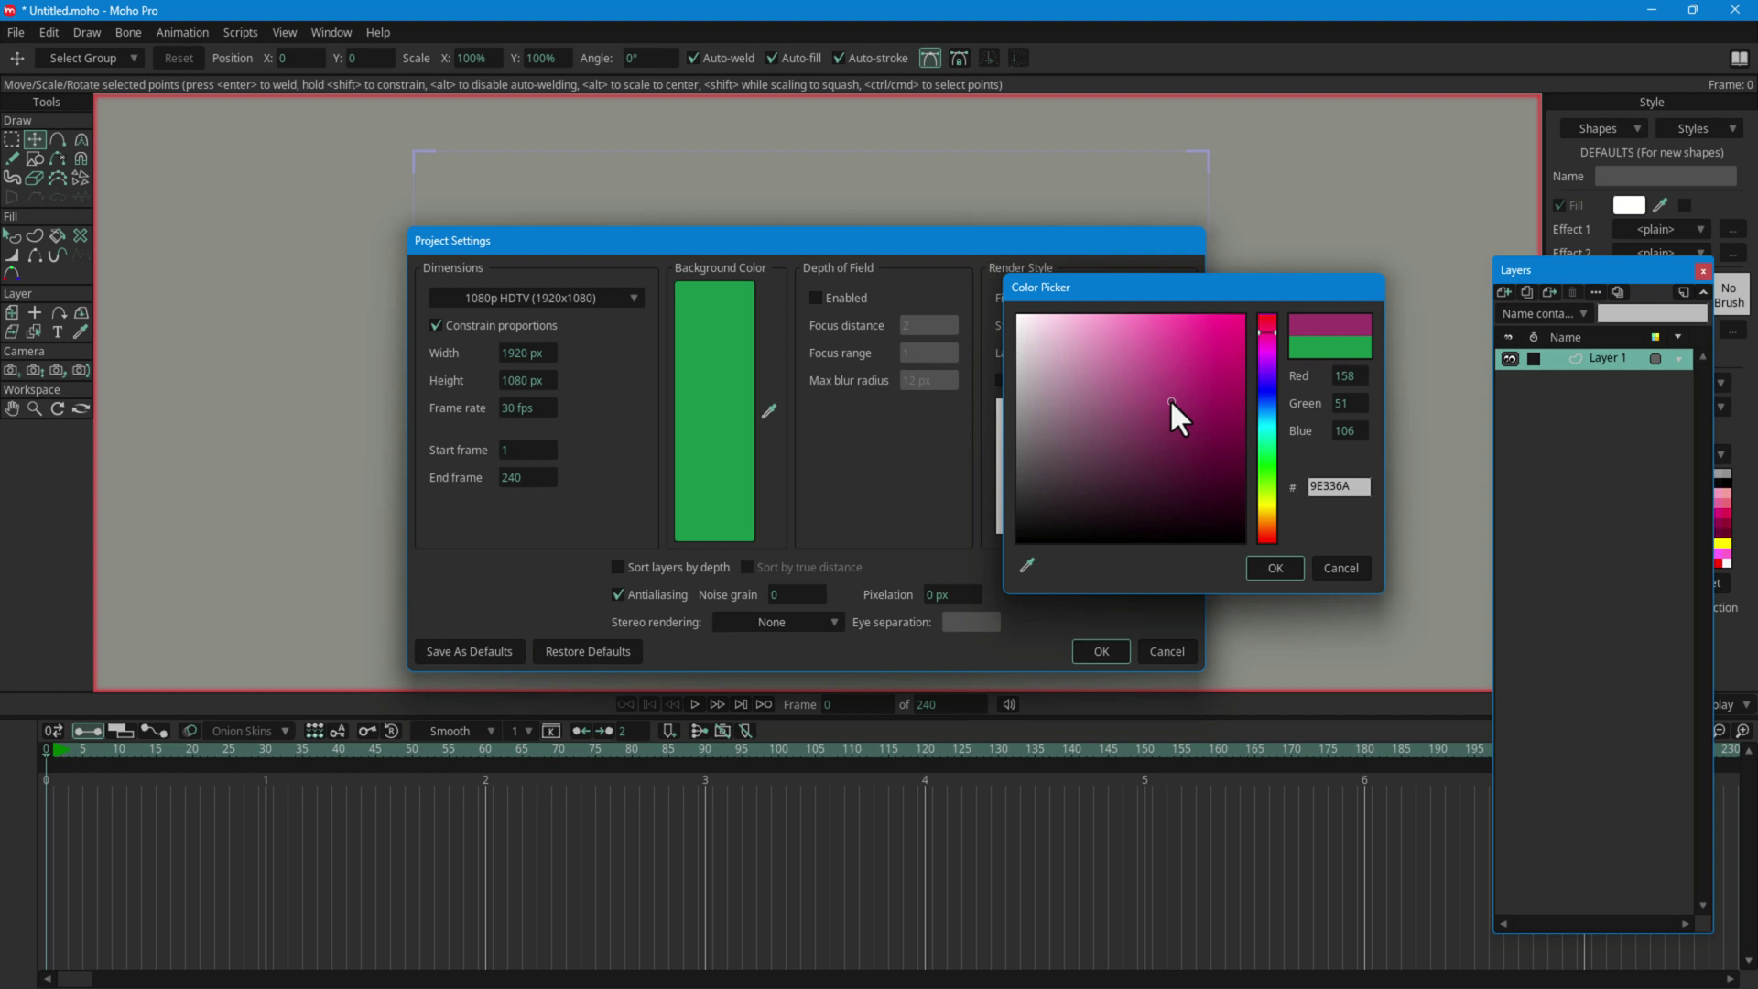
pyautogui.click(1274, 567)
pyautogui.click(1102, 651)
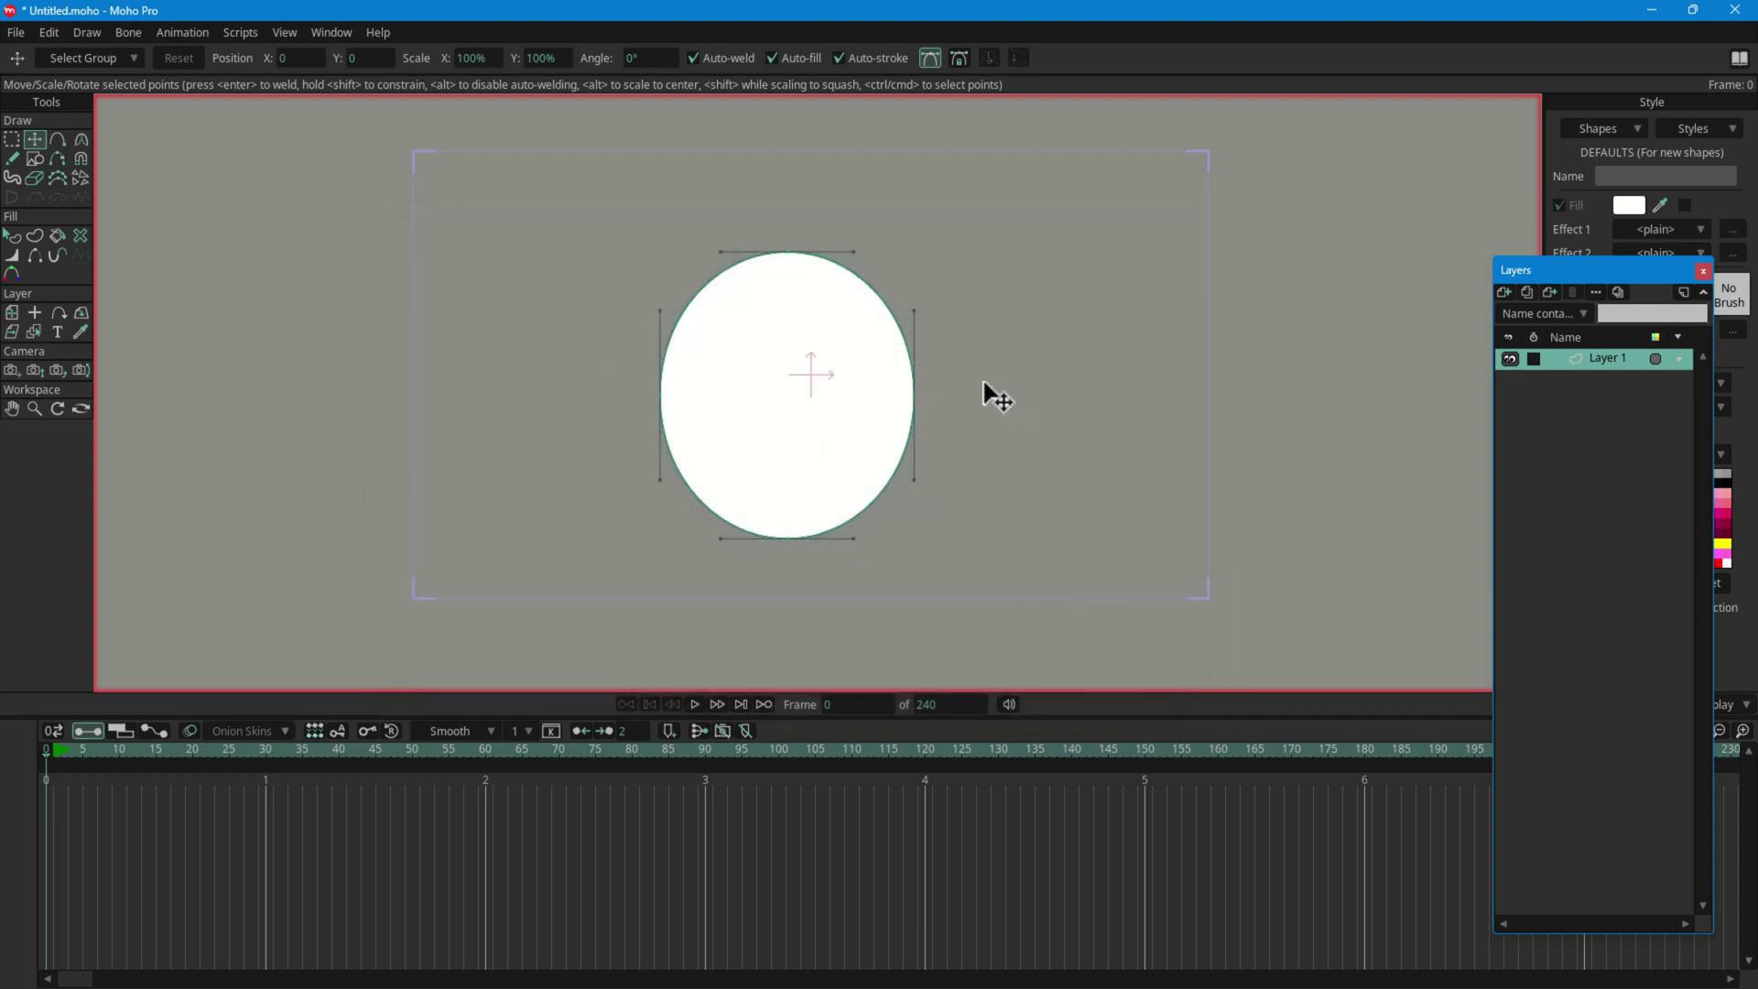
pyautogui.hotkey('ctrl', 'r')
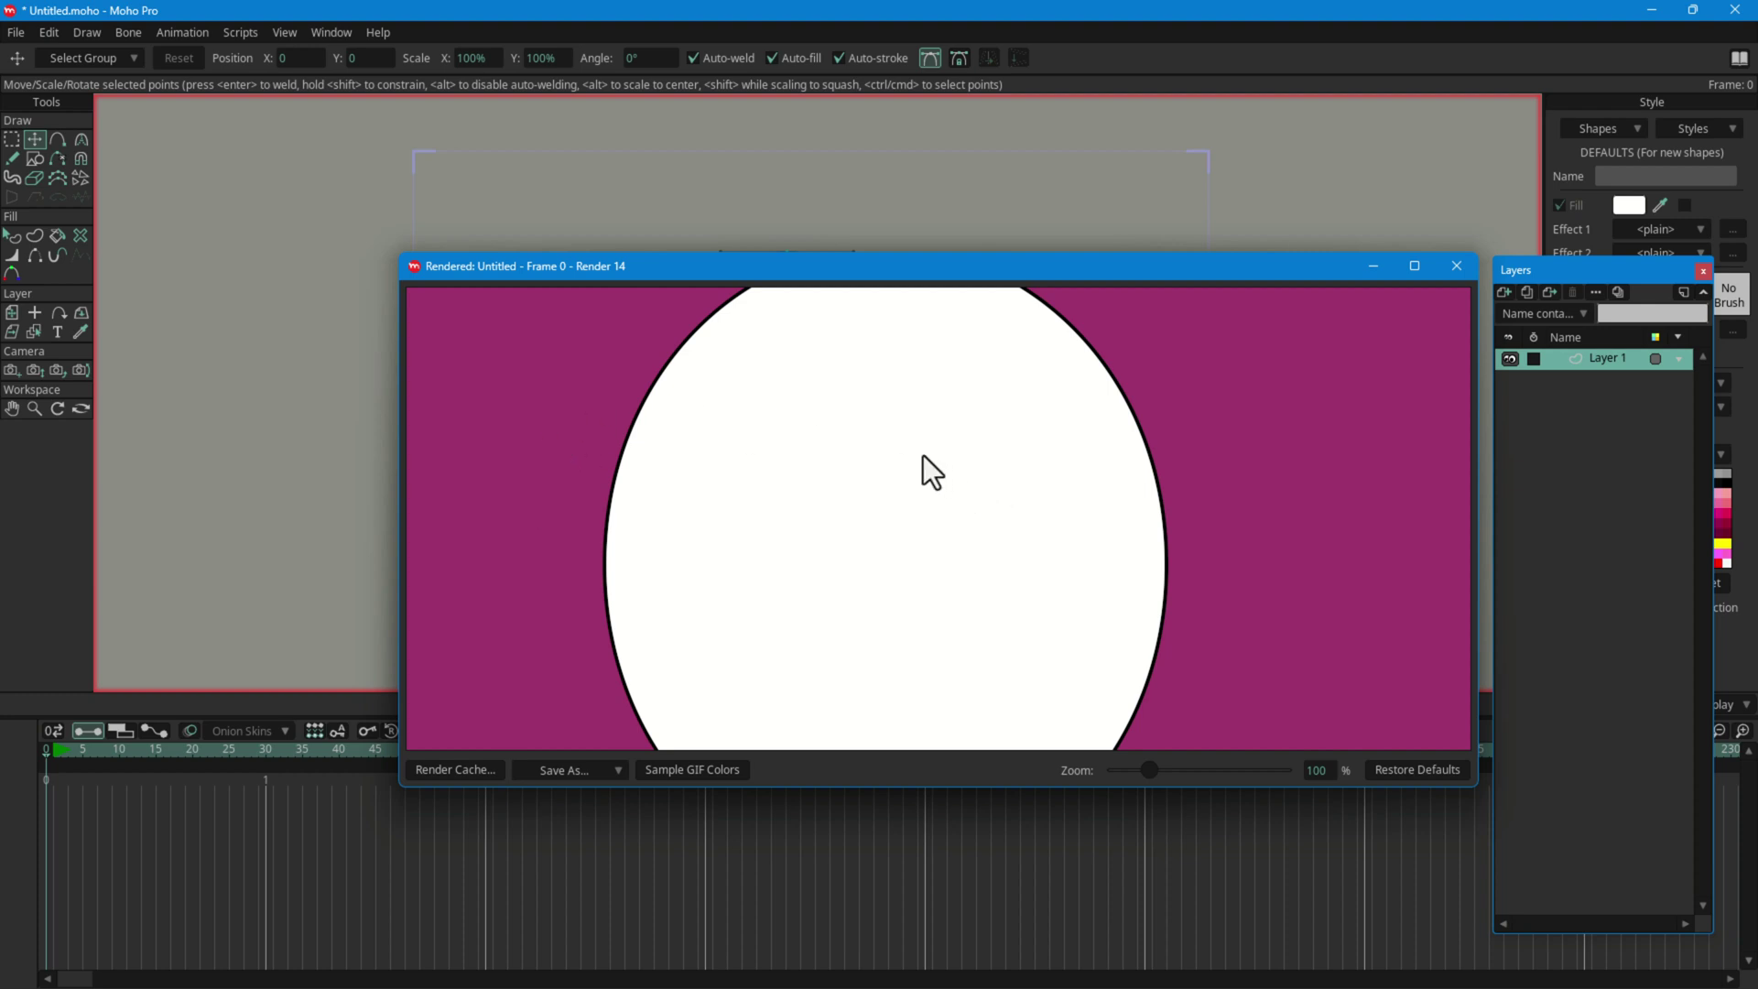
pyautogui.press('Escape')
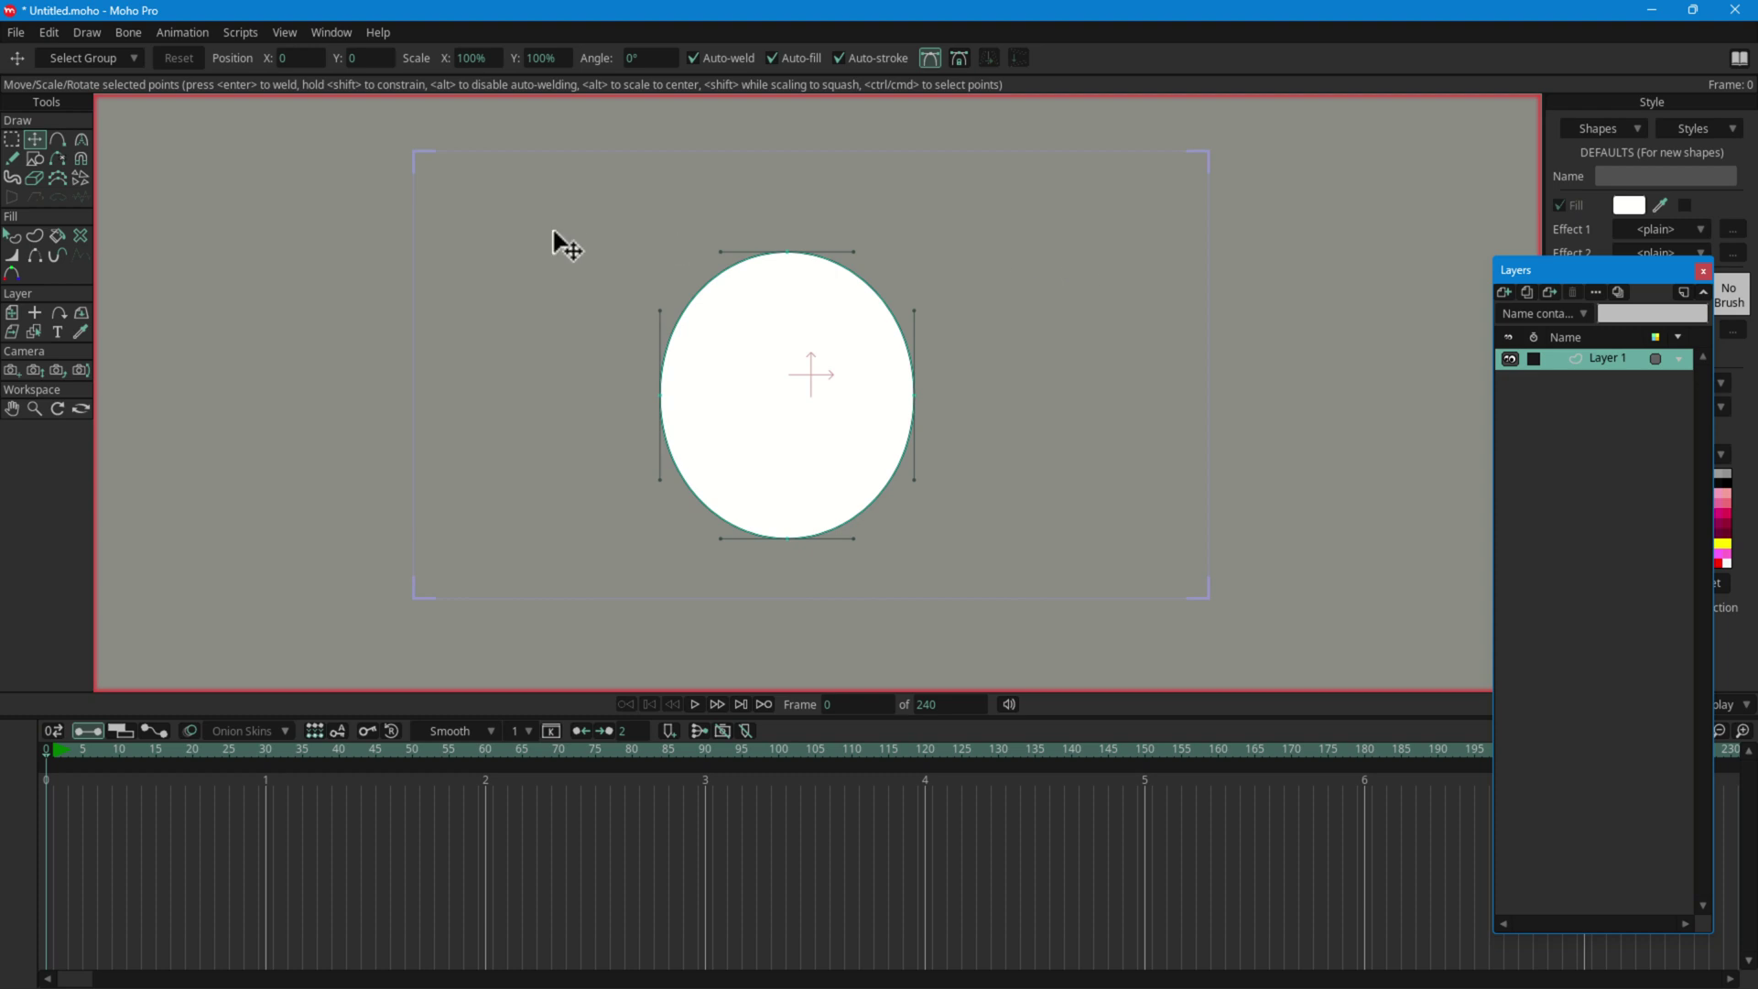
# Step: Create a new document and examine the background color in its project settings, cancelling the dialog
pyautogui.hotkey('ctrl', 'n')
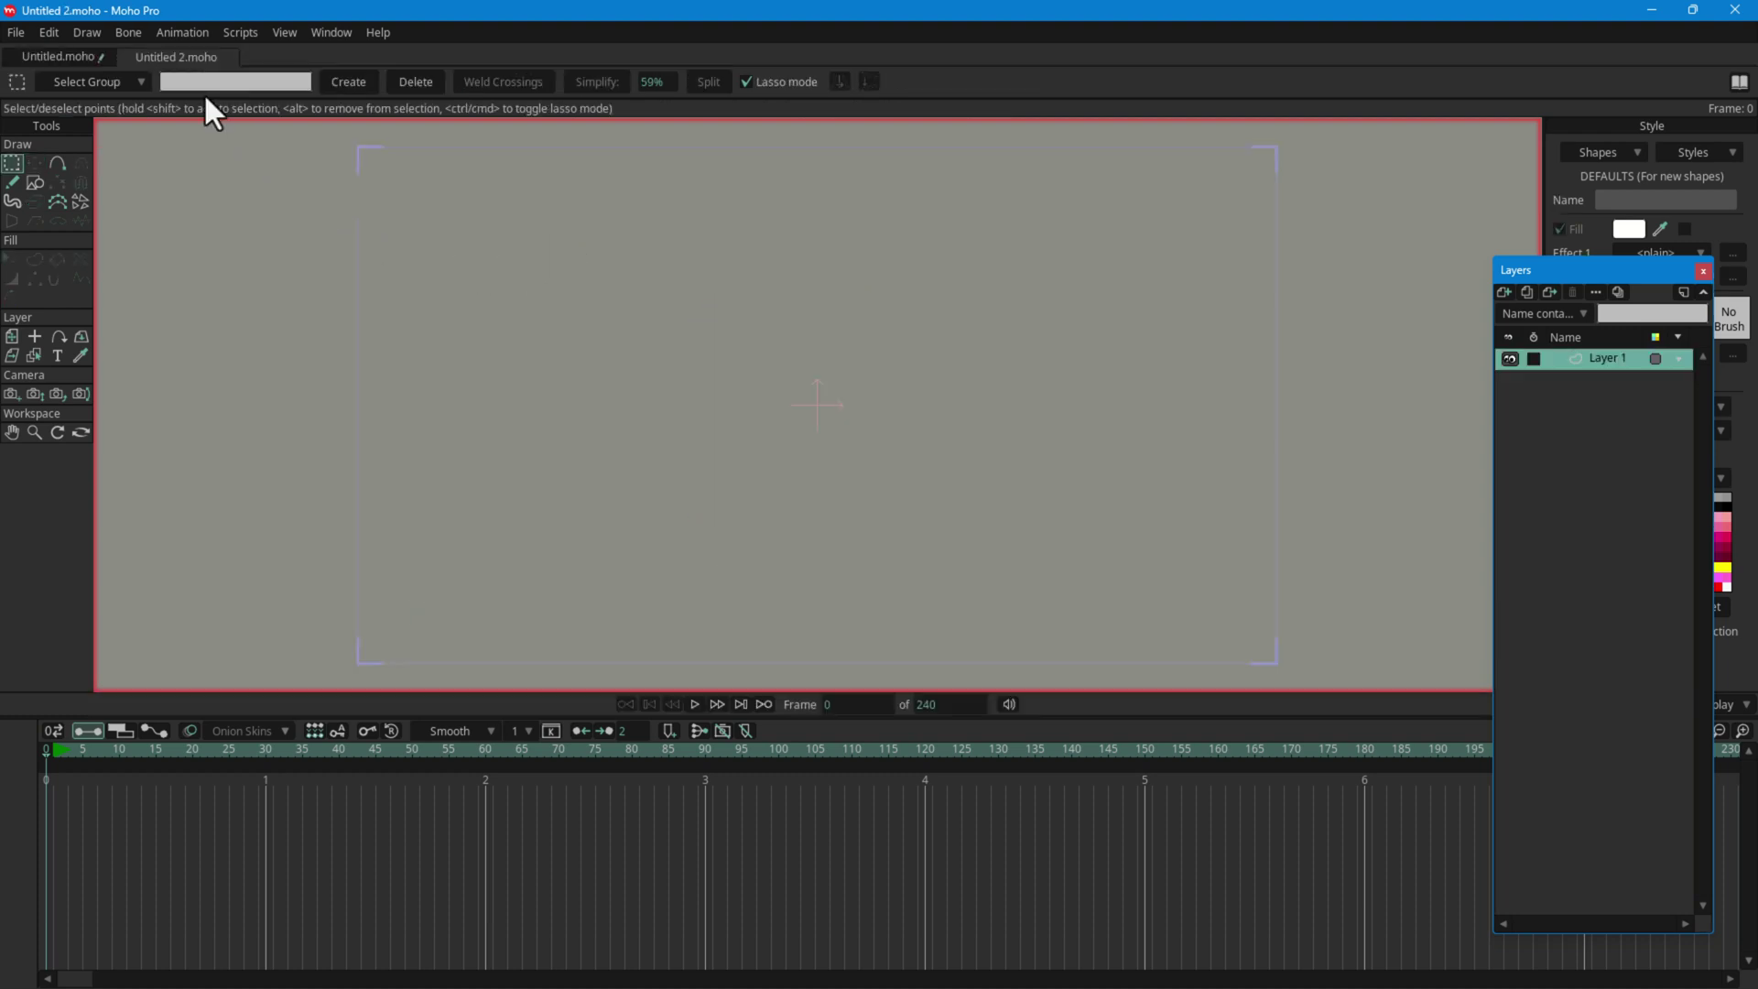
pyautogui.click(15, 32)
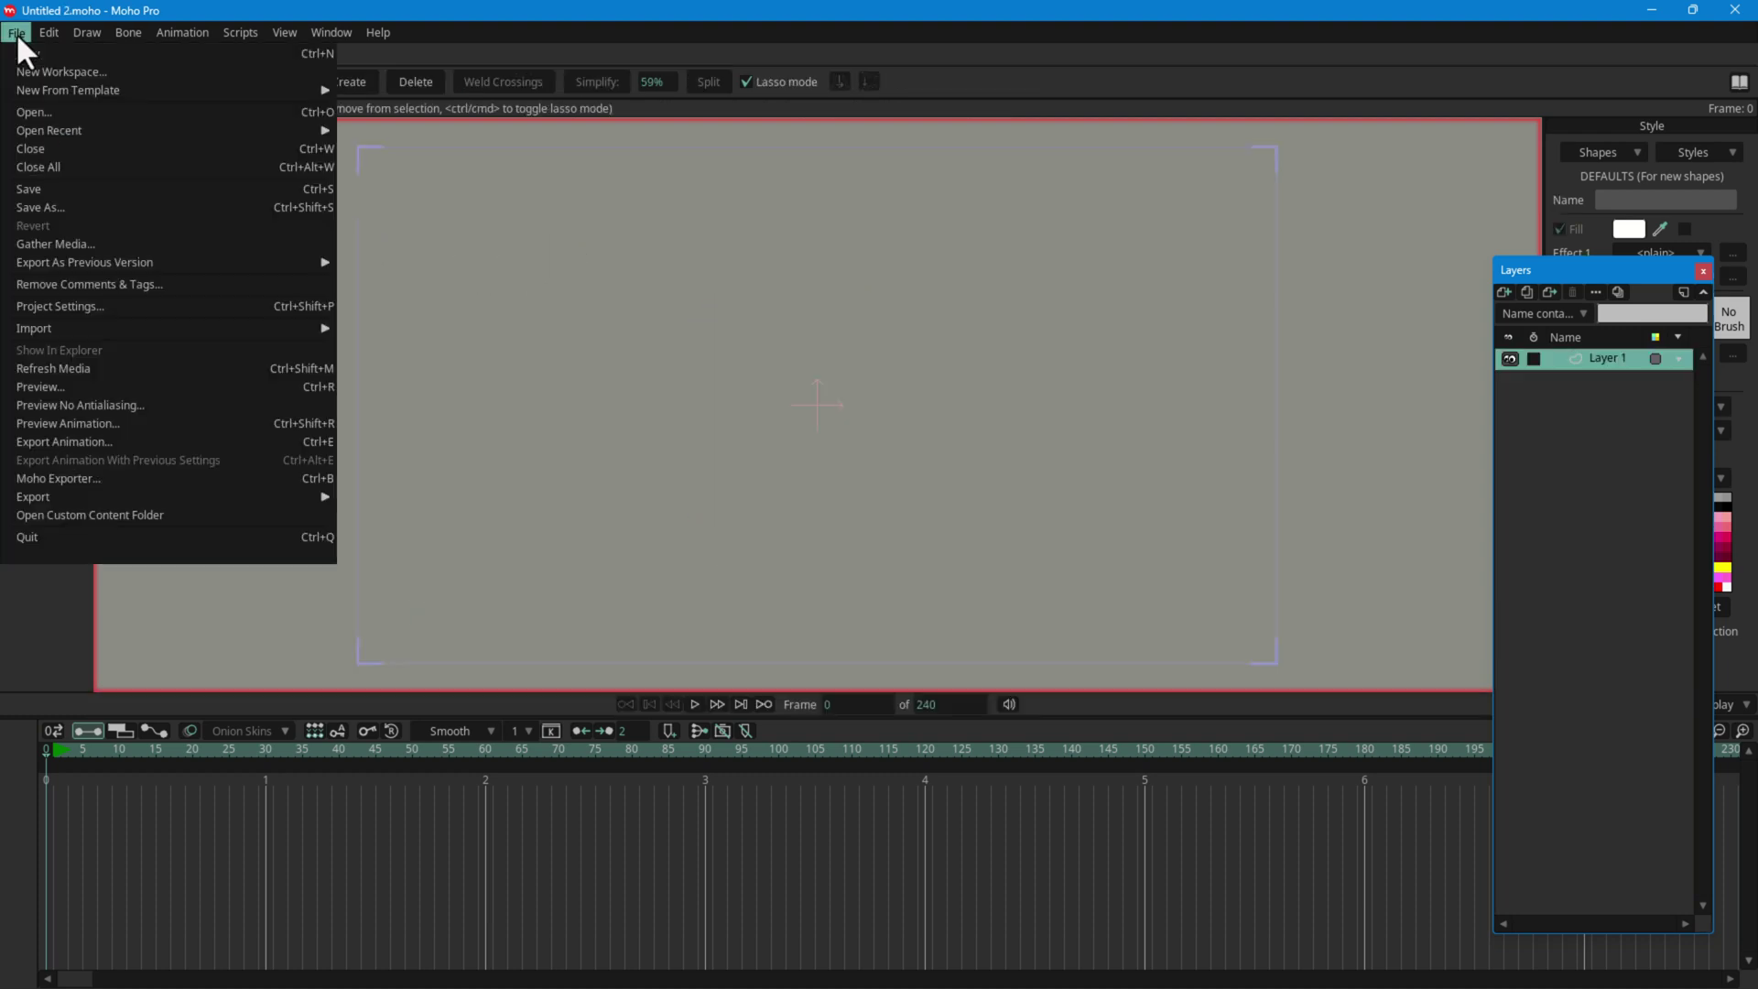
pyautogui.click(123, 309)
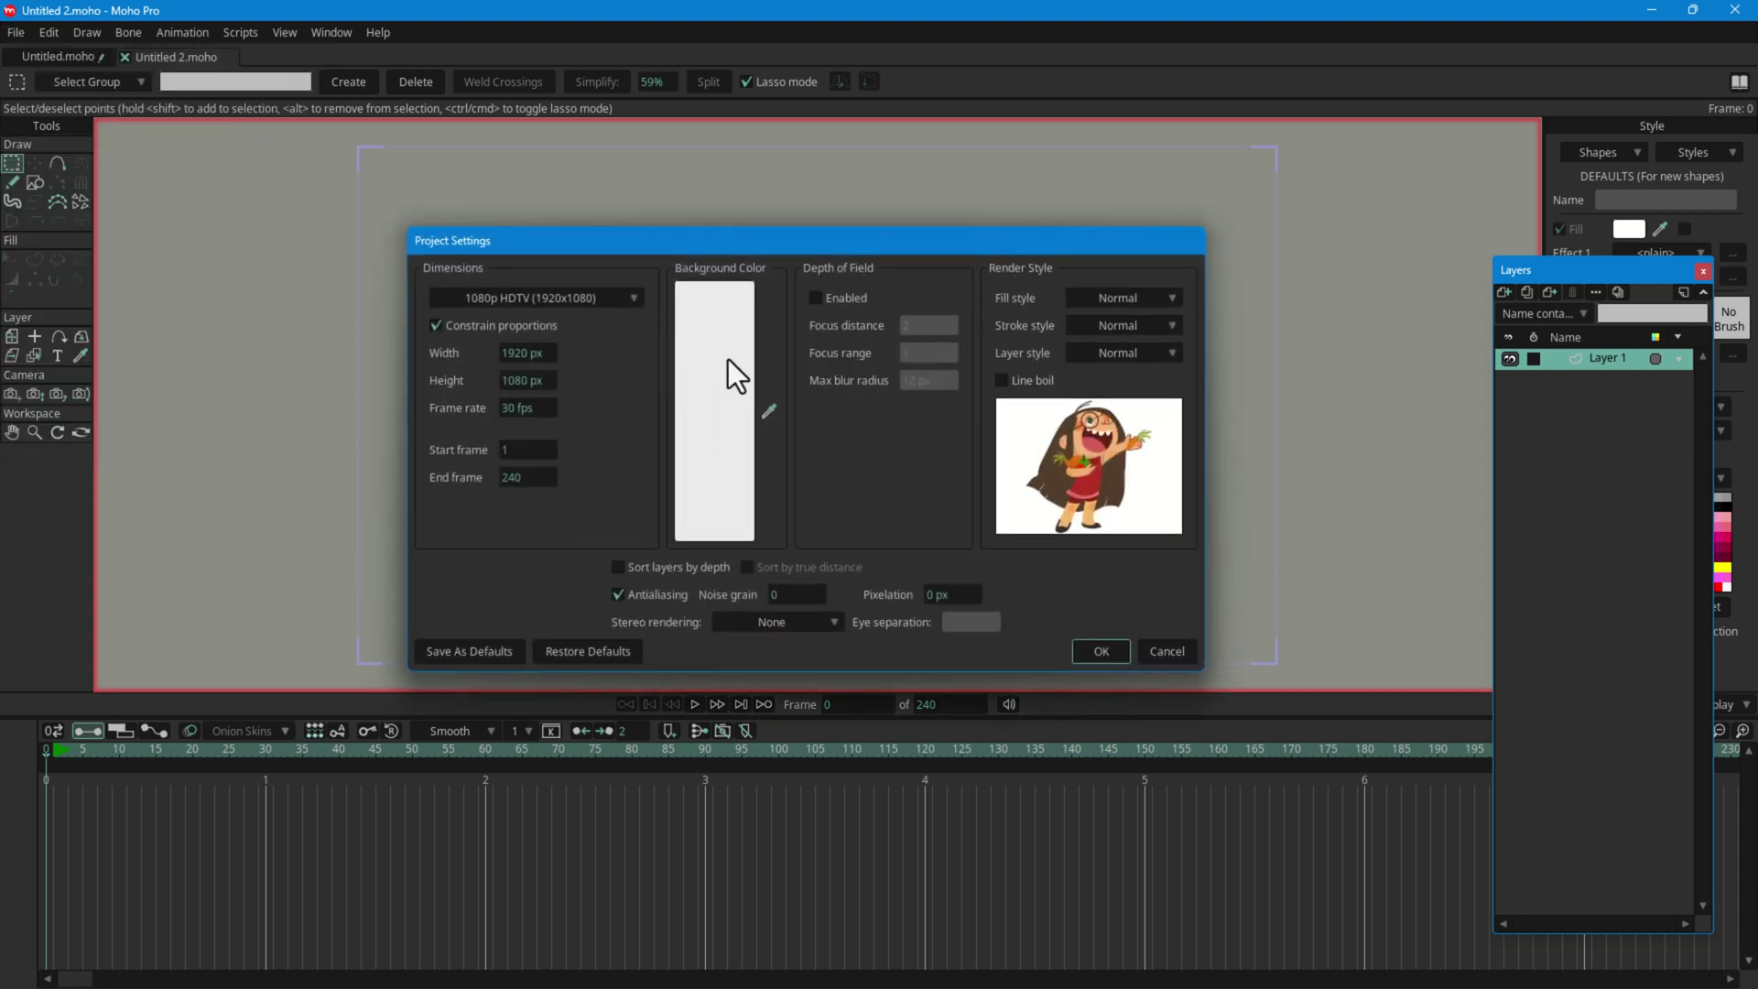
pyautogui.click(1168, 651)
# Step: Render a preview of frame 0 in the new document to examine its background color, and close the preview
pyautogui.hotkey('ctrl', 'r')
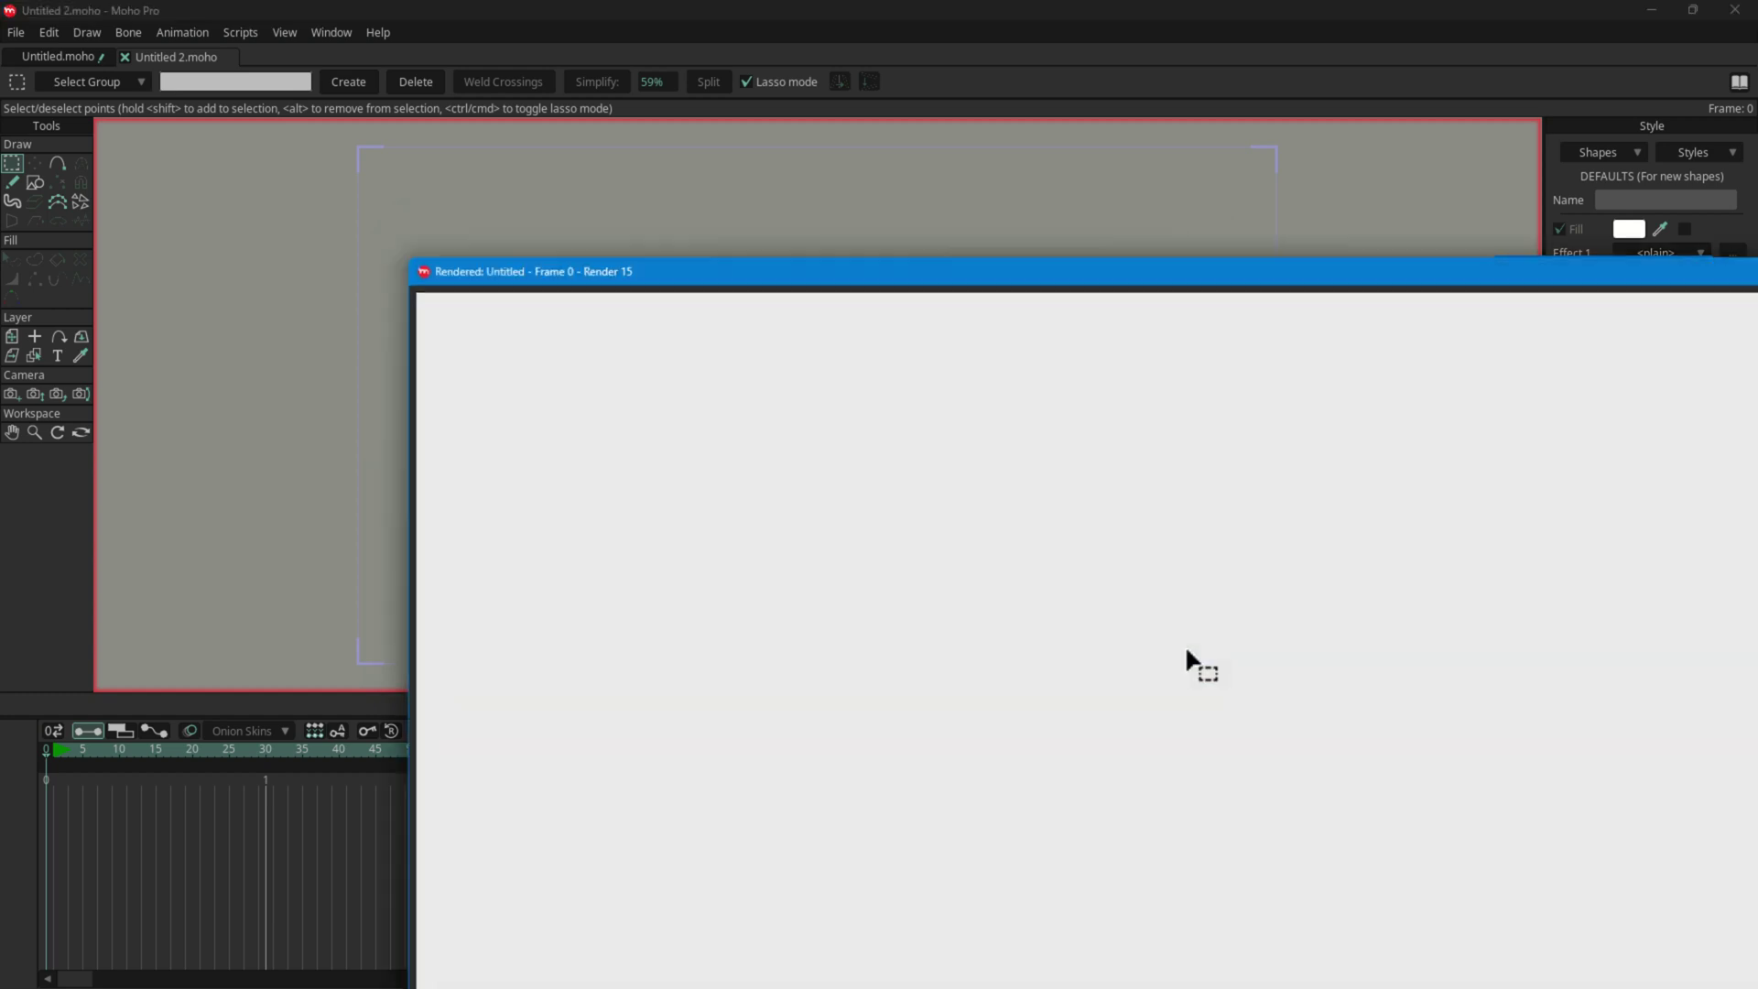
pyautogui.moveTo(522, 275); pyautogui.dragTo(509, 214)
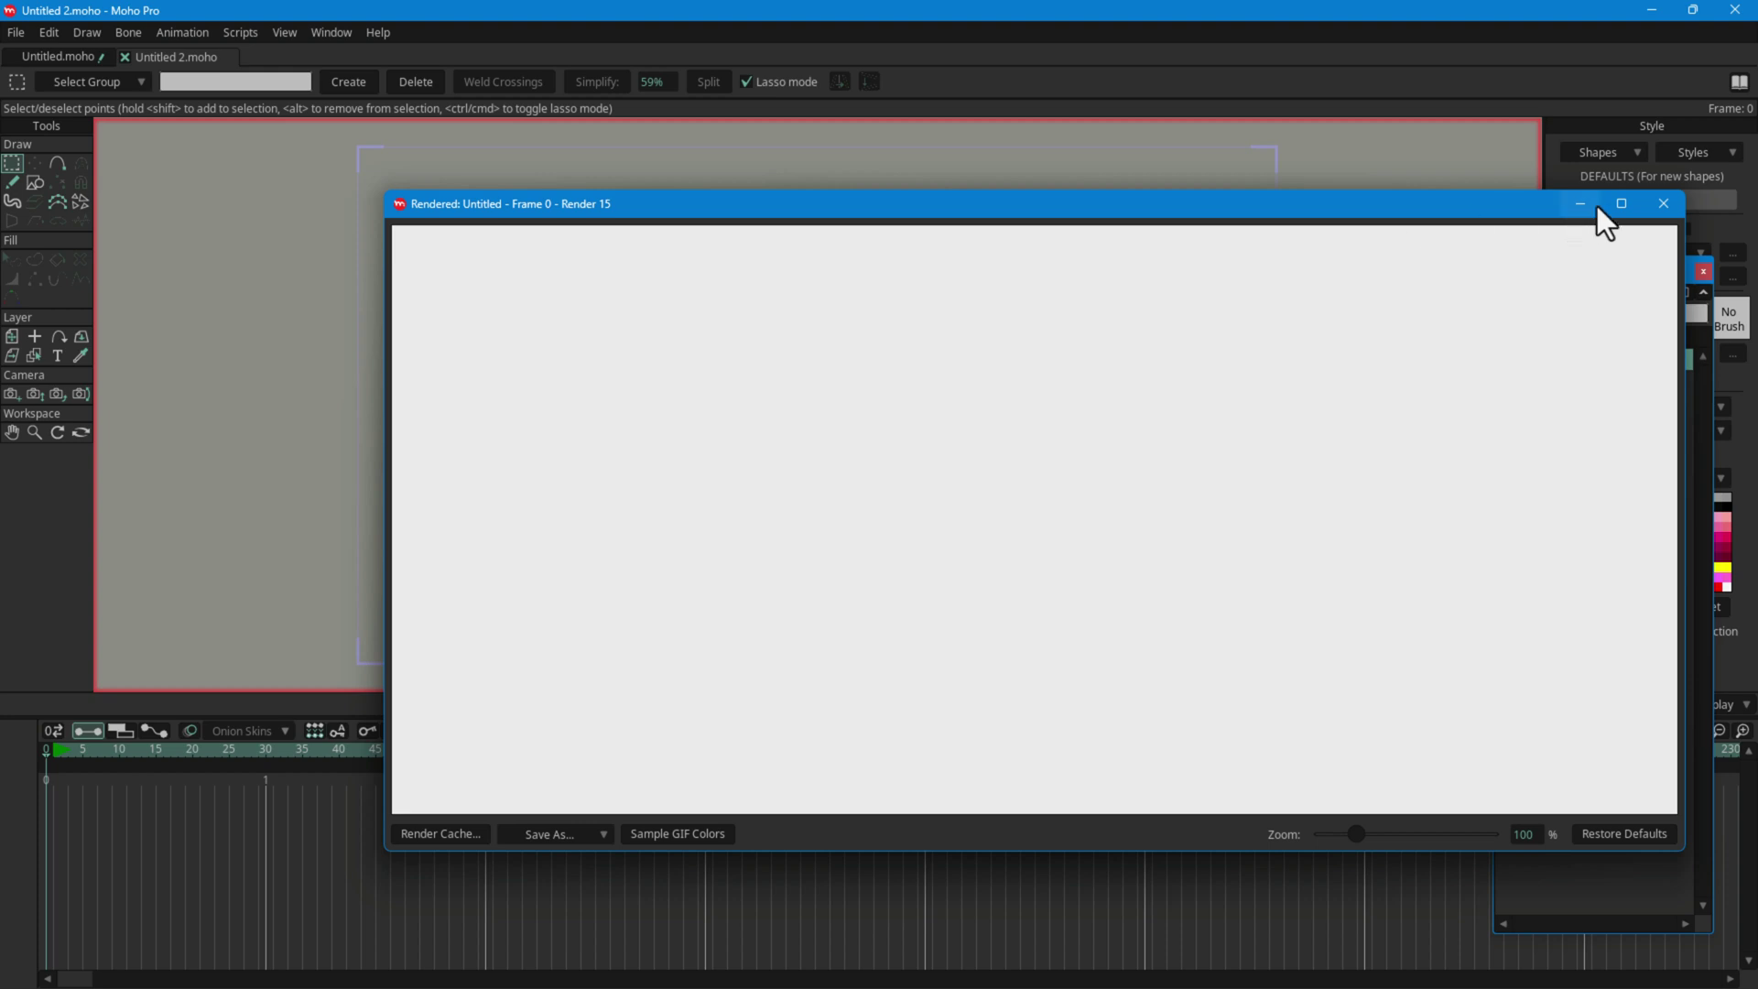
pyautogui.click(1672, 201)
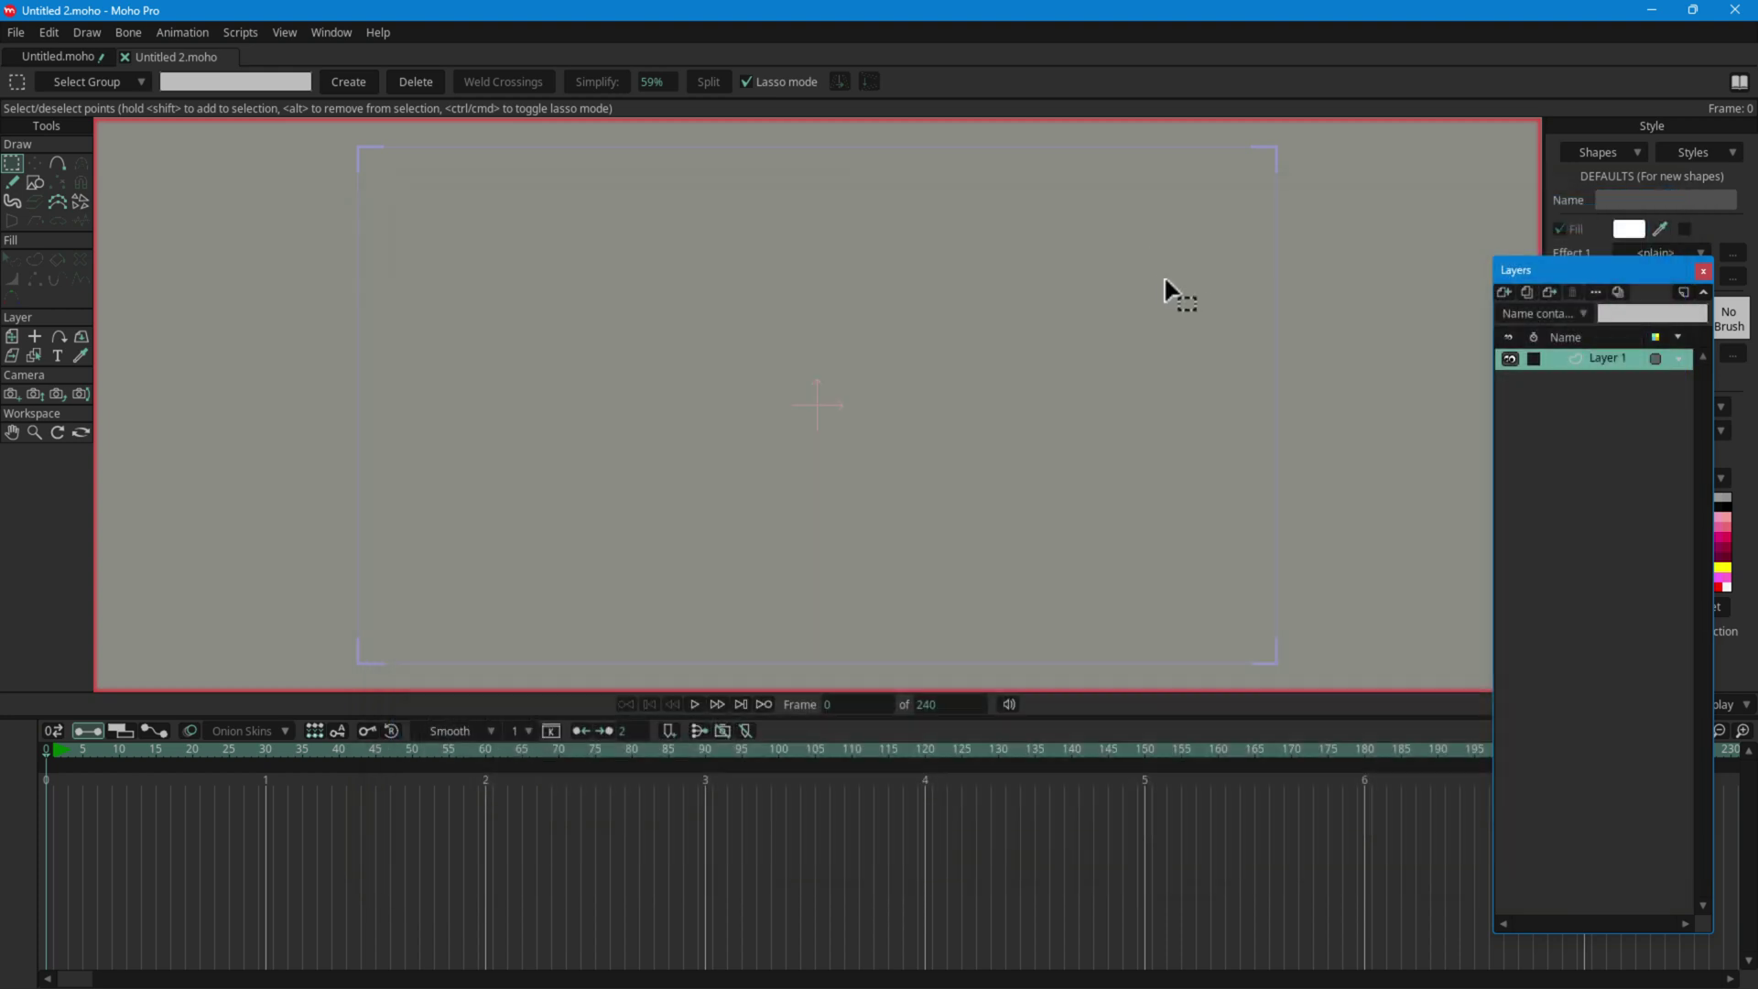
# Step: Review the editor background color among the editor colors in the preferences, and close the preferences
pyautogui.click(48, 32)
pyautogui.click(103, 365)
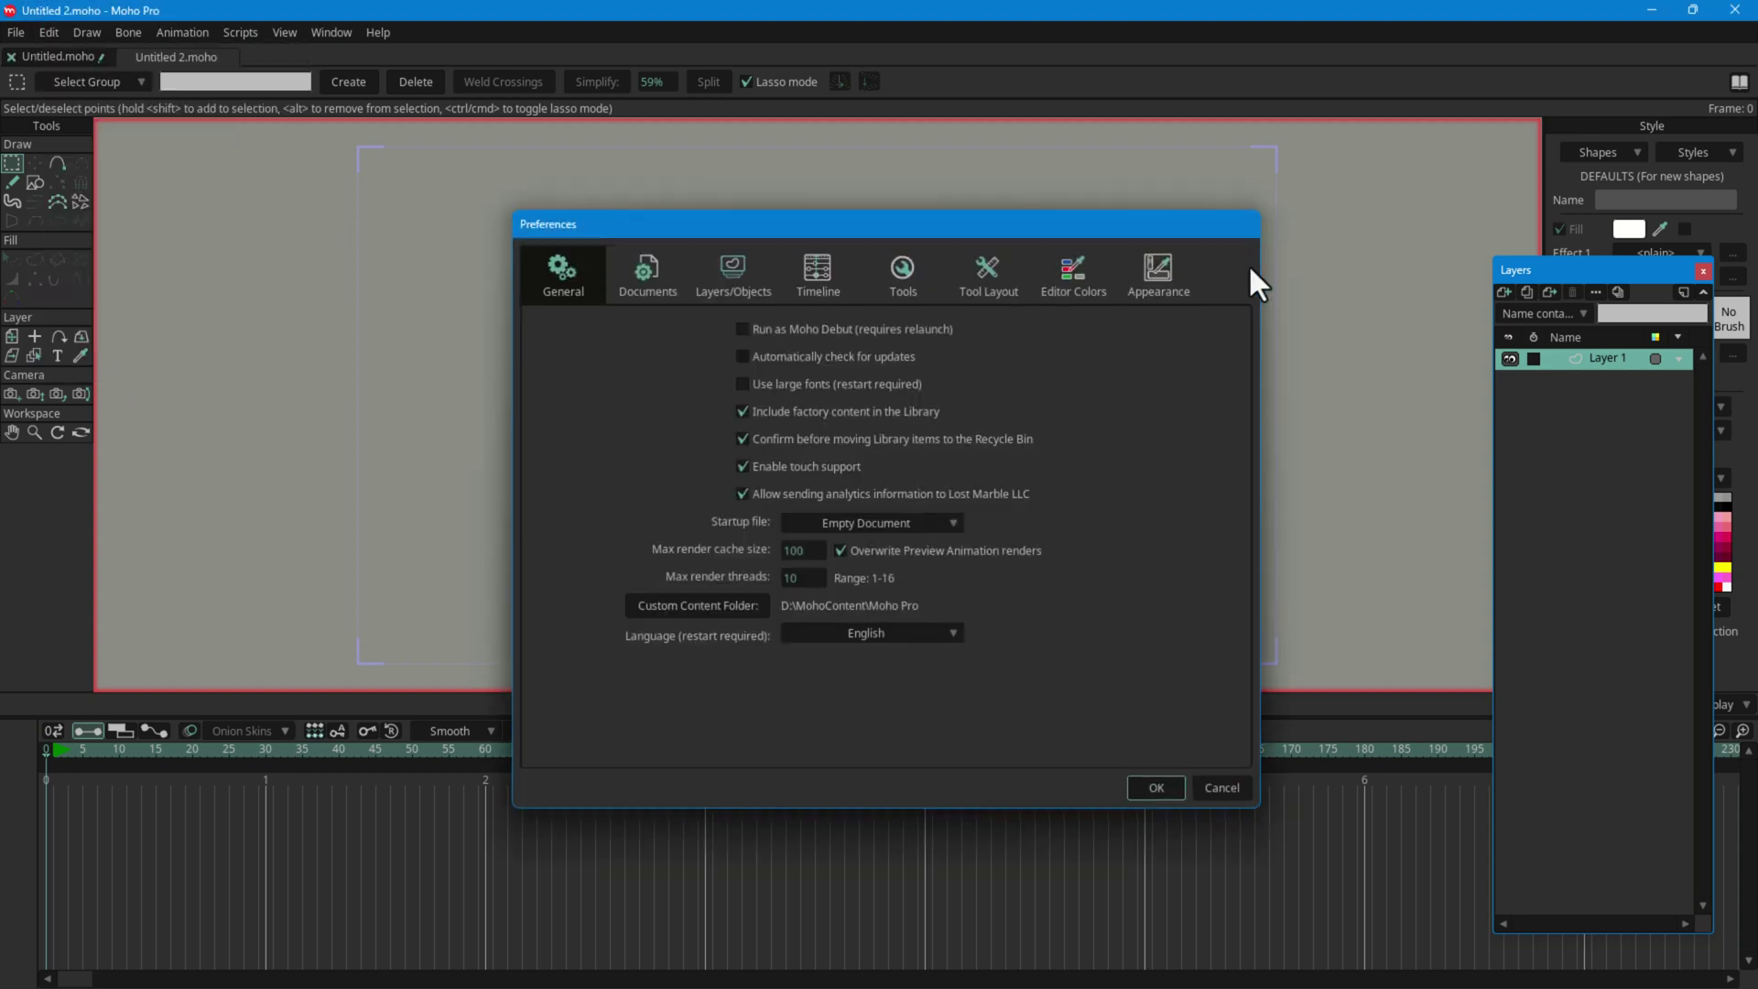
pyautogui.click(1077, 279)
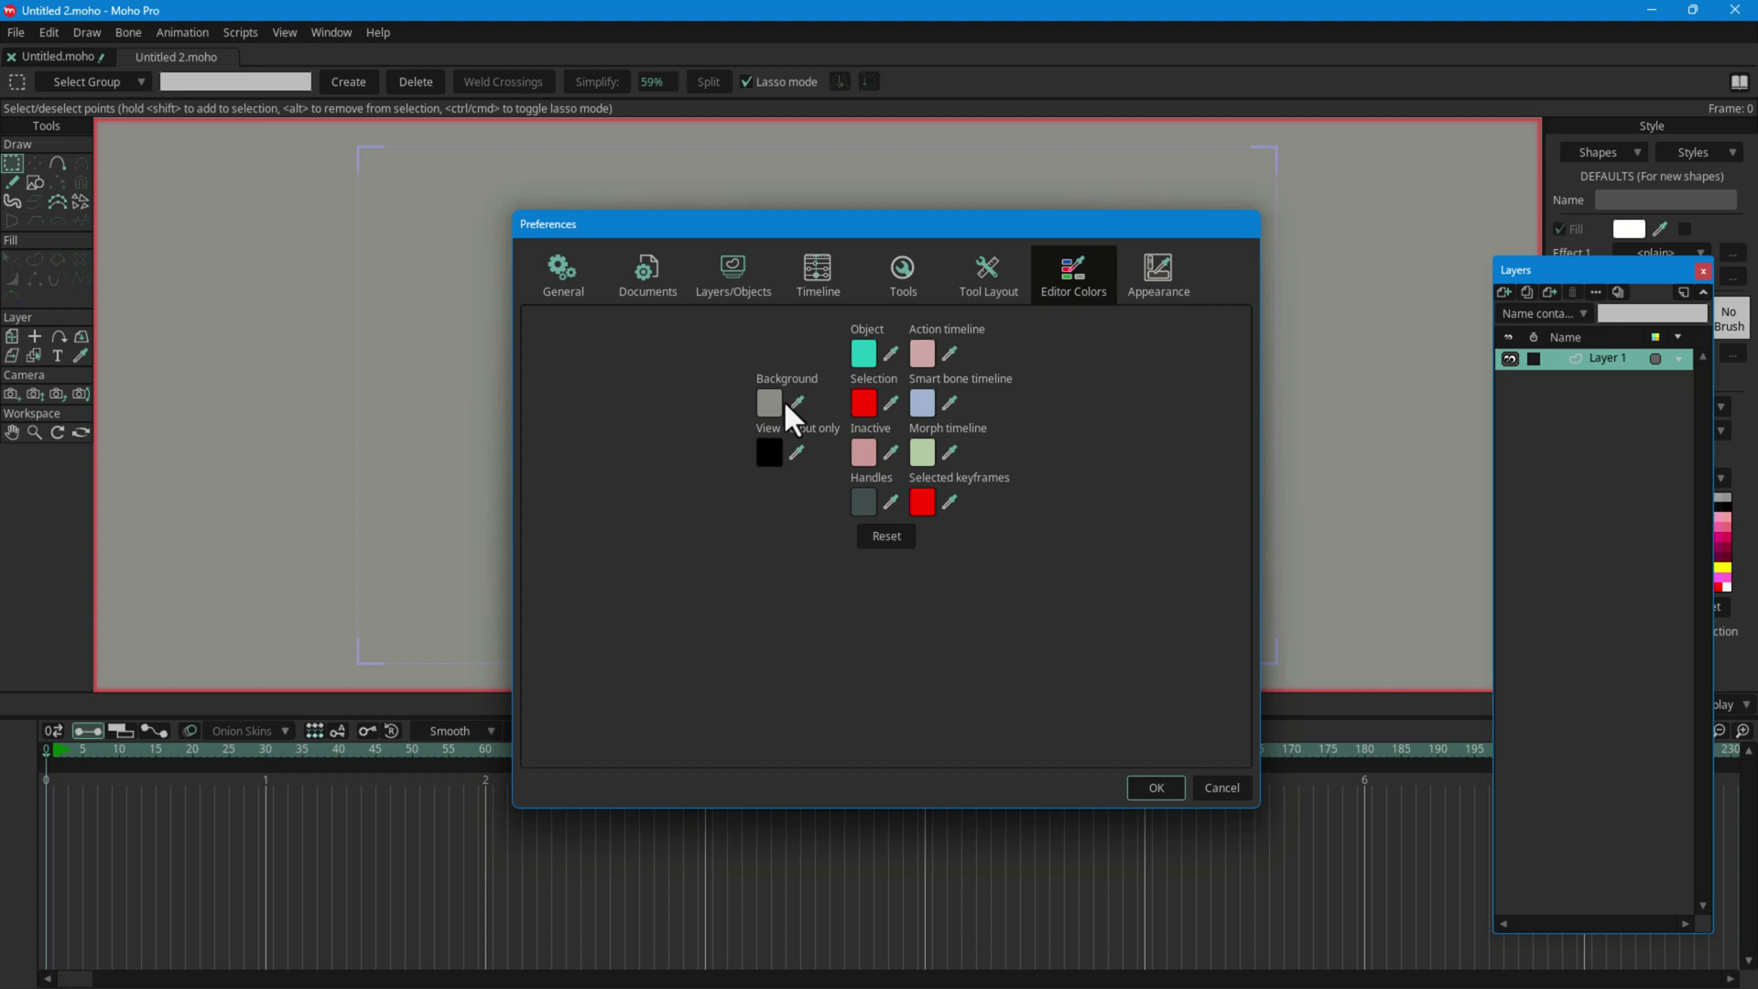
pyautogui.click(1168, 790)
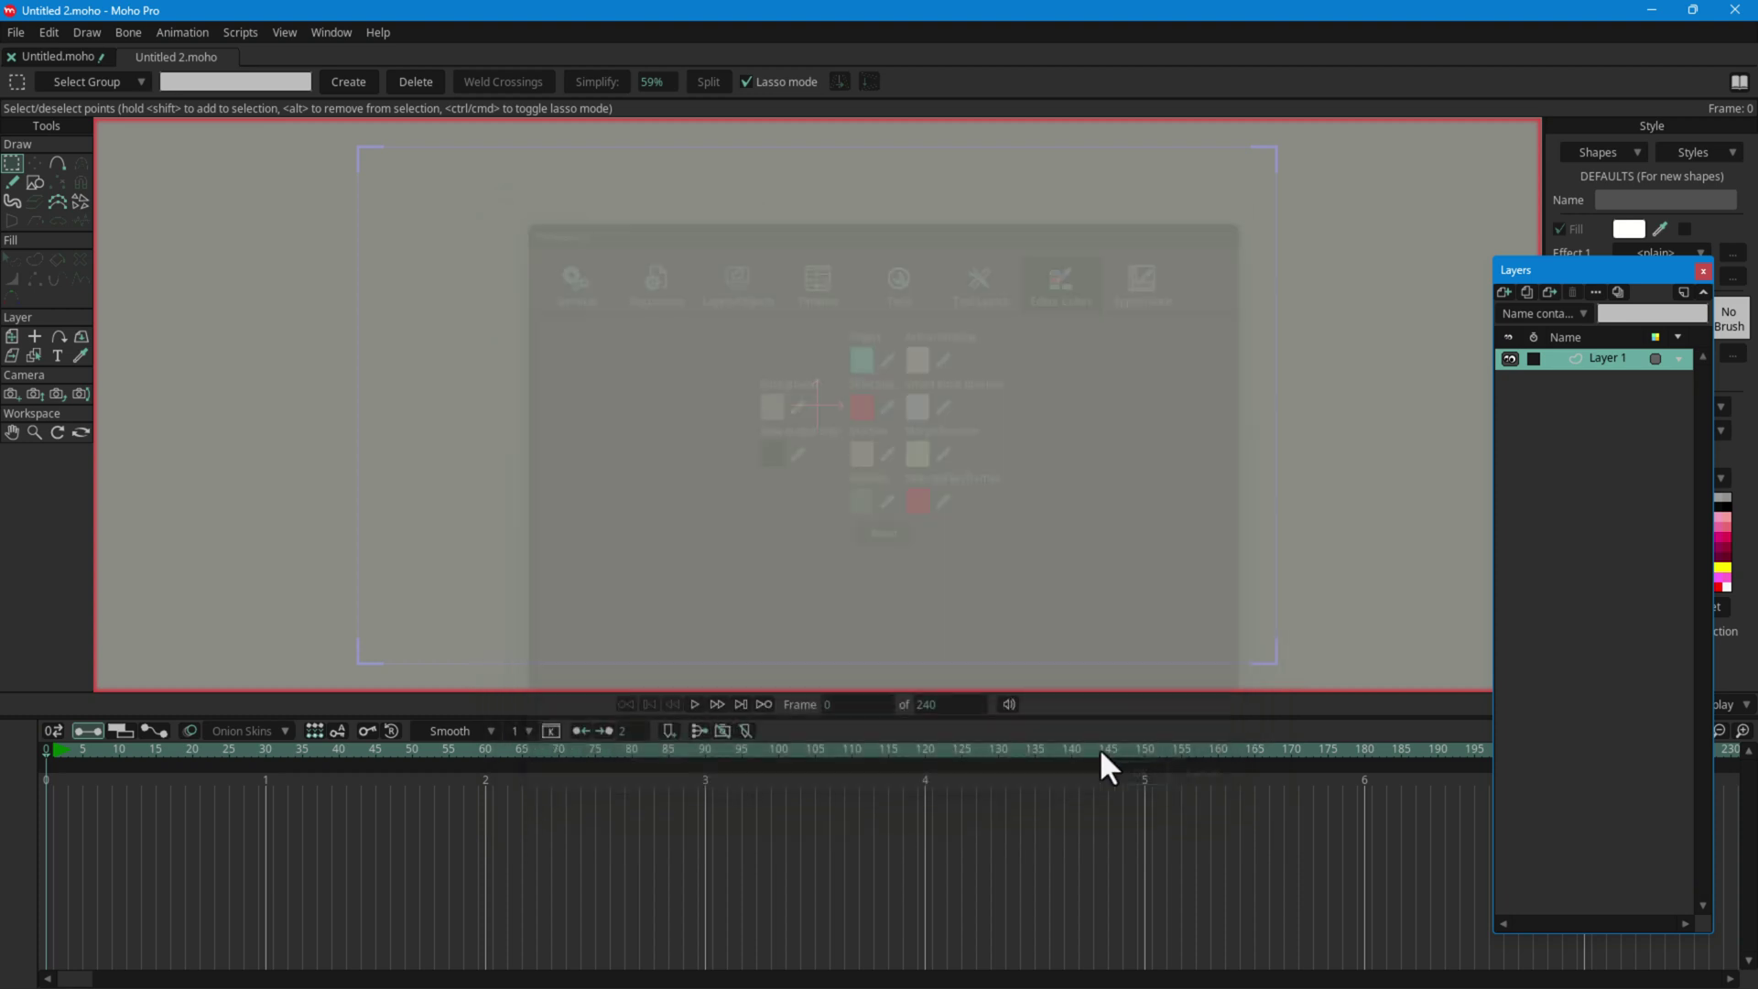
# Step: Review the new document's background color in the project settings twice, accepting the dialog the first time and cancelling it the second
pyautogui.click(14, 32)
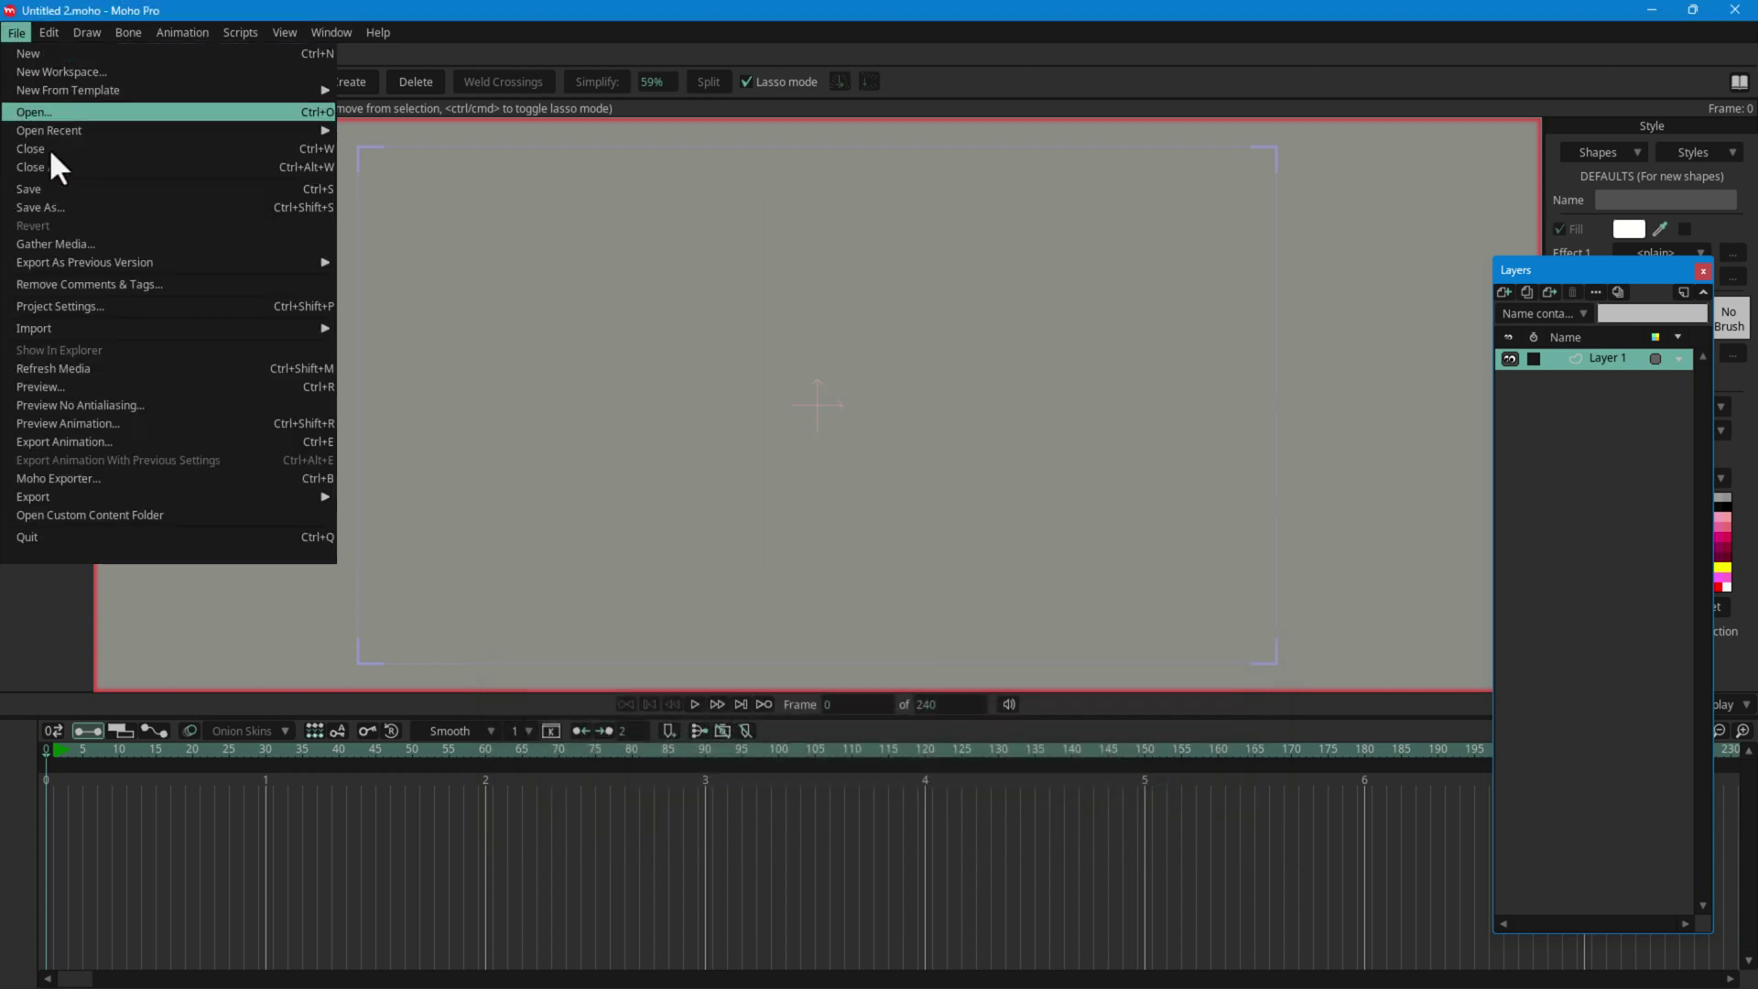
pyautogui.click(101, 307)
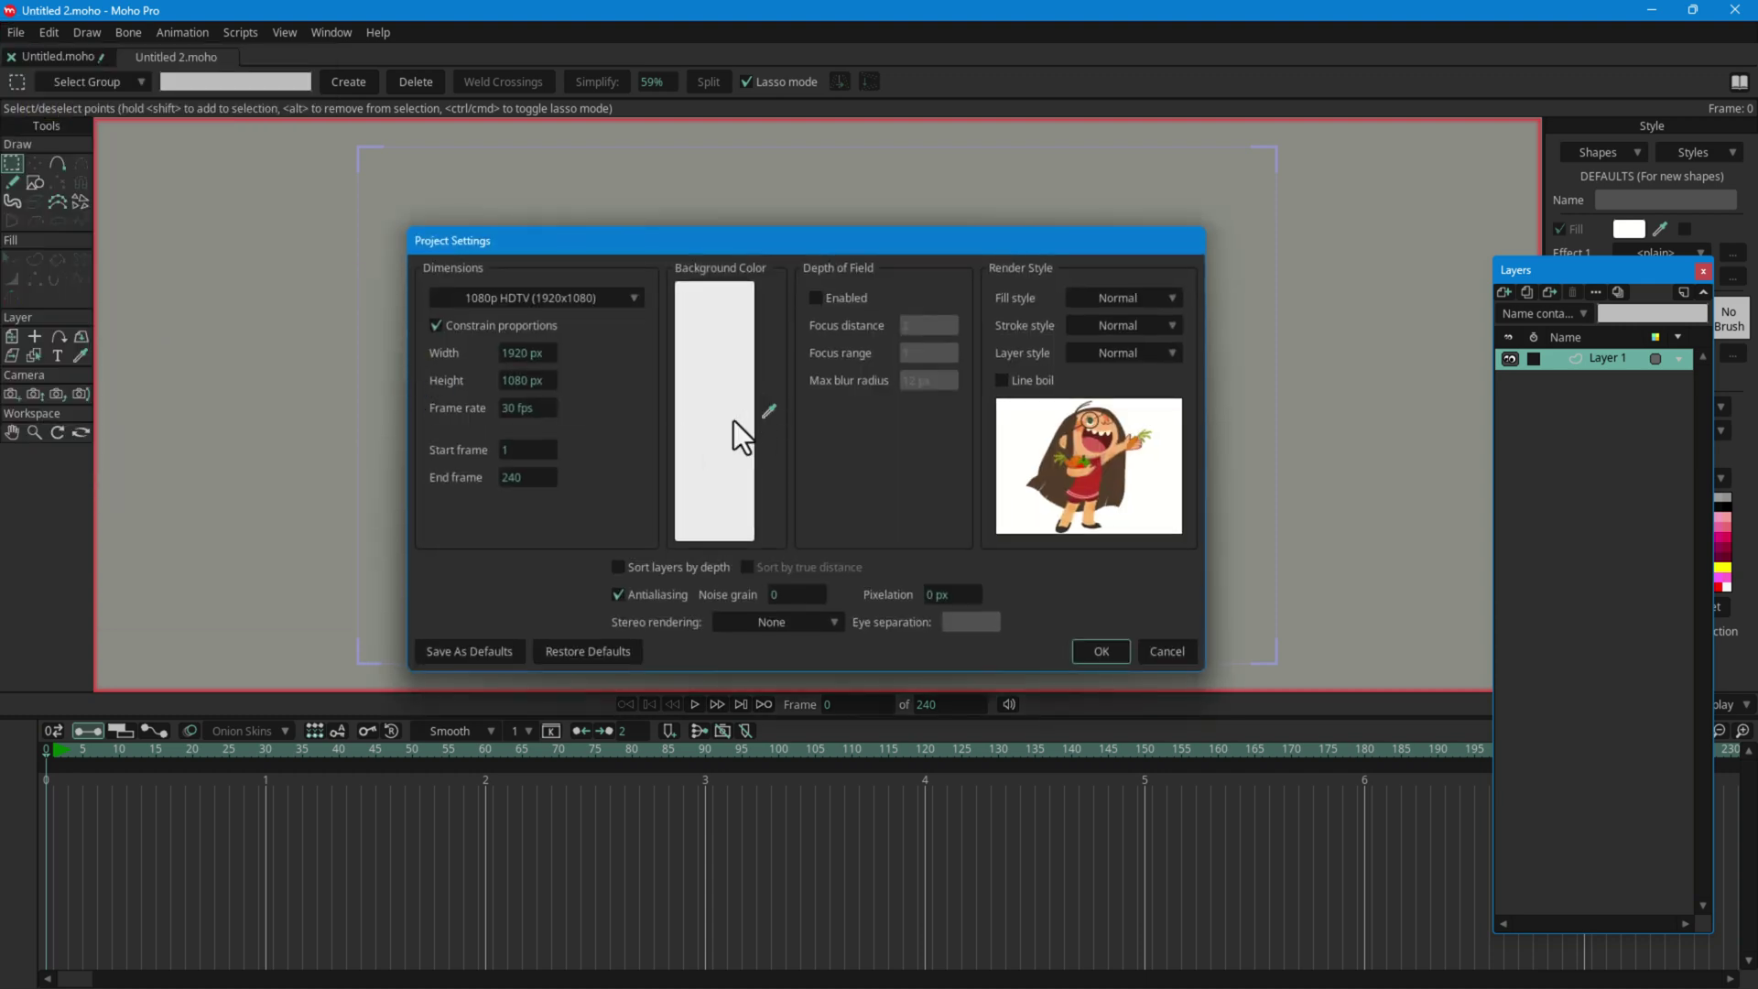
pyautogui.press('Return')
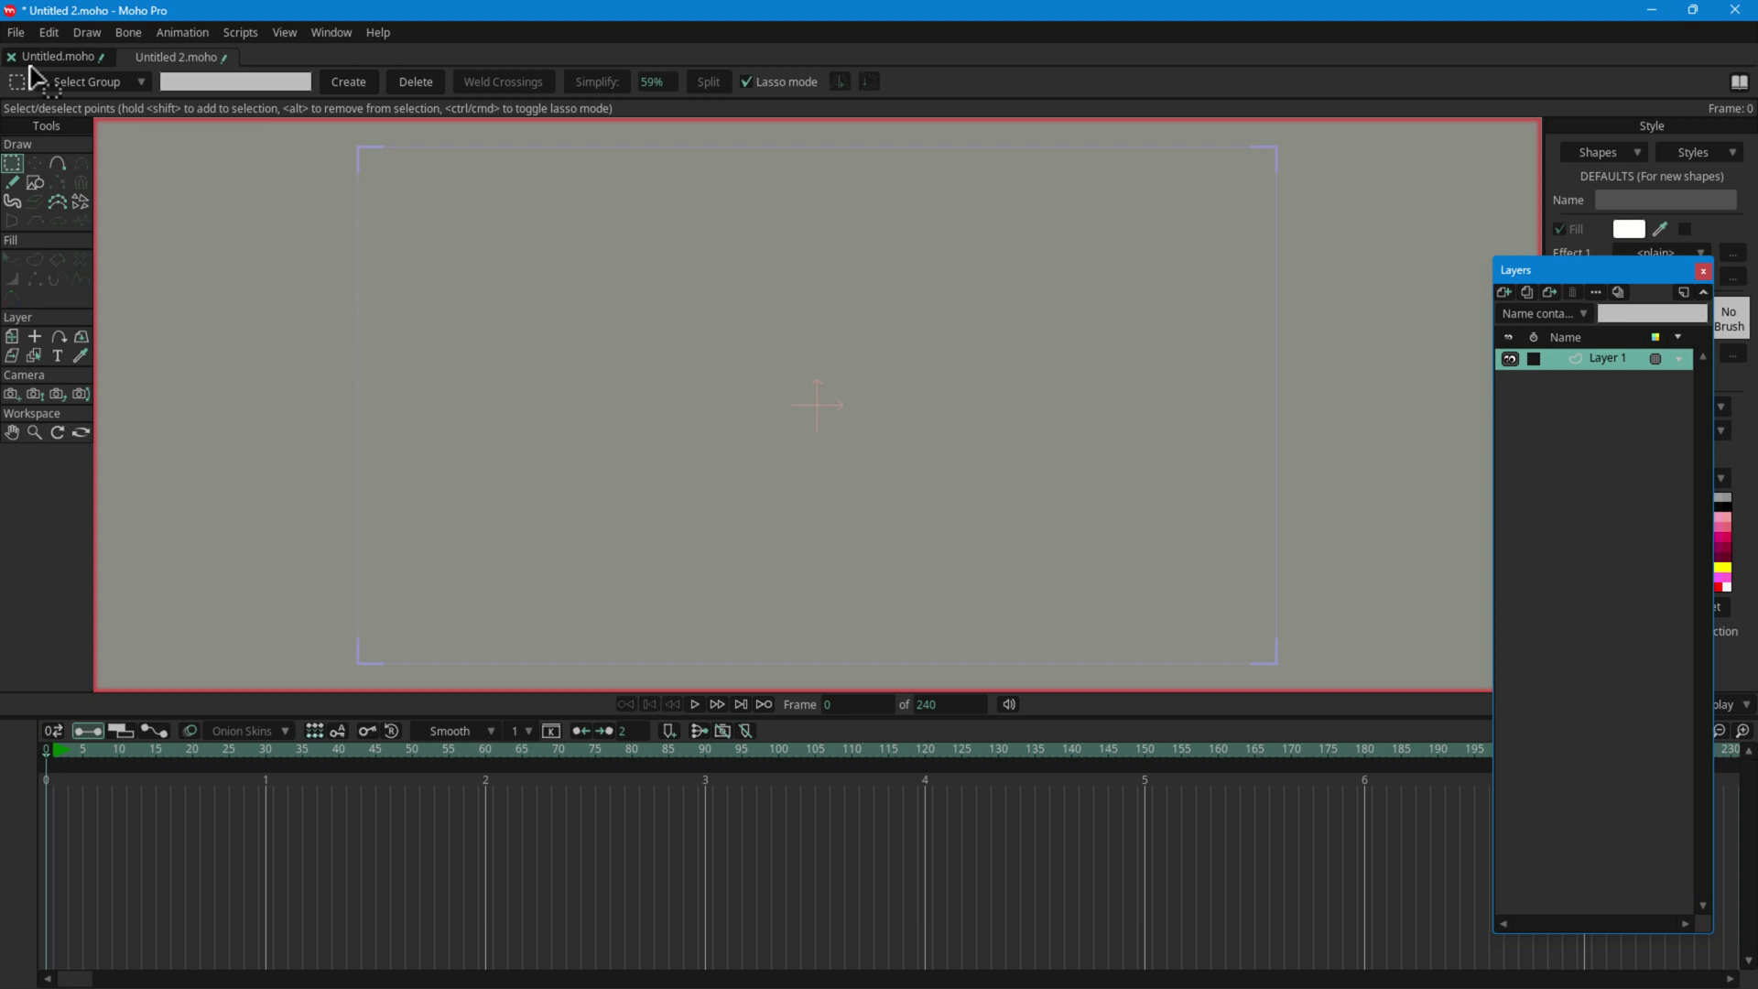
pyautogui.click(17, 32)
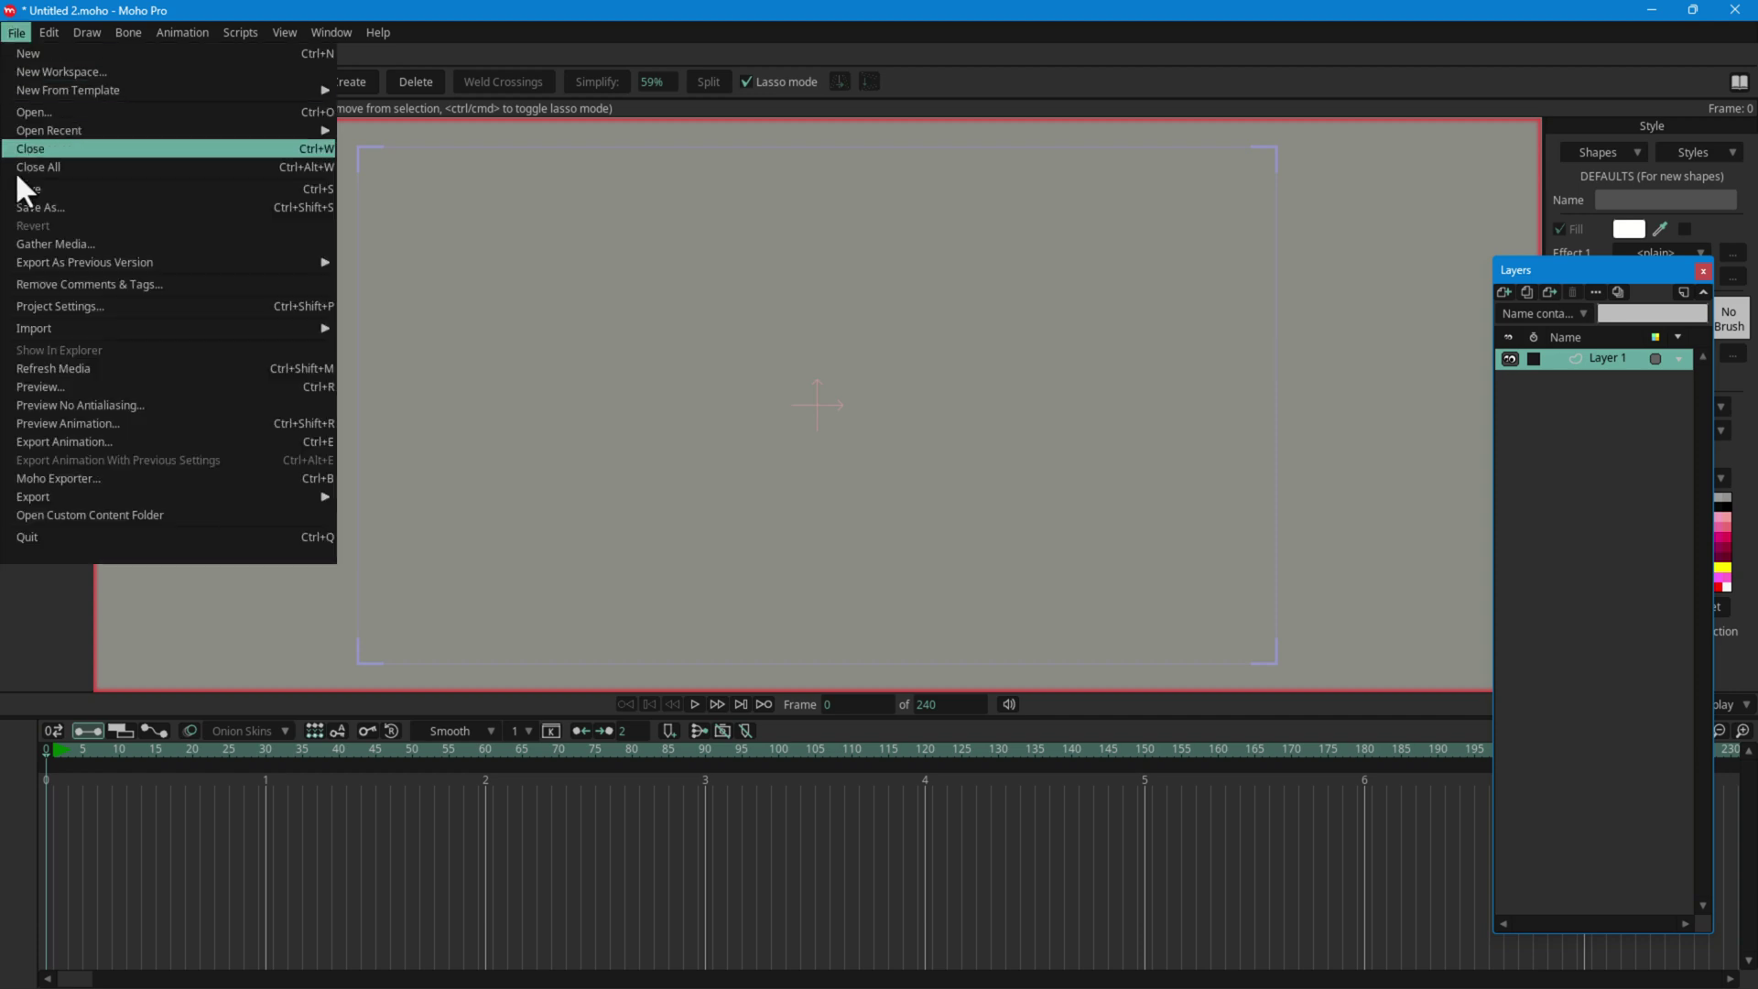
pyautogui.click(68, 306)
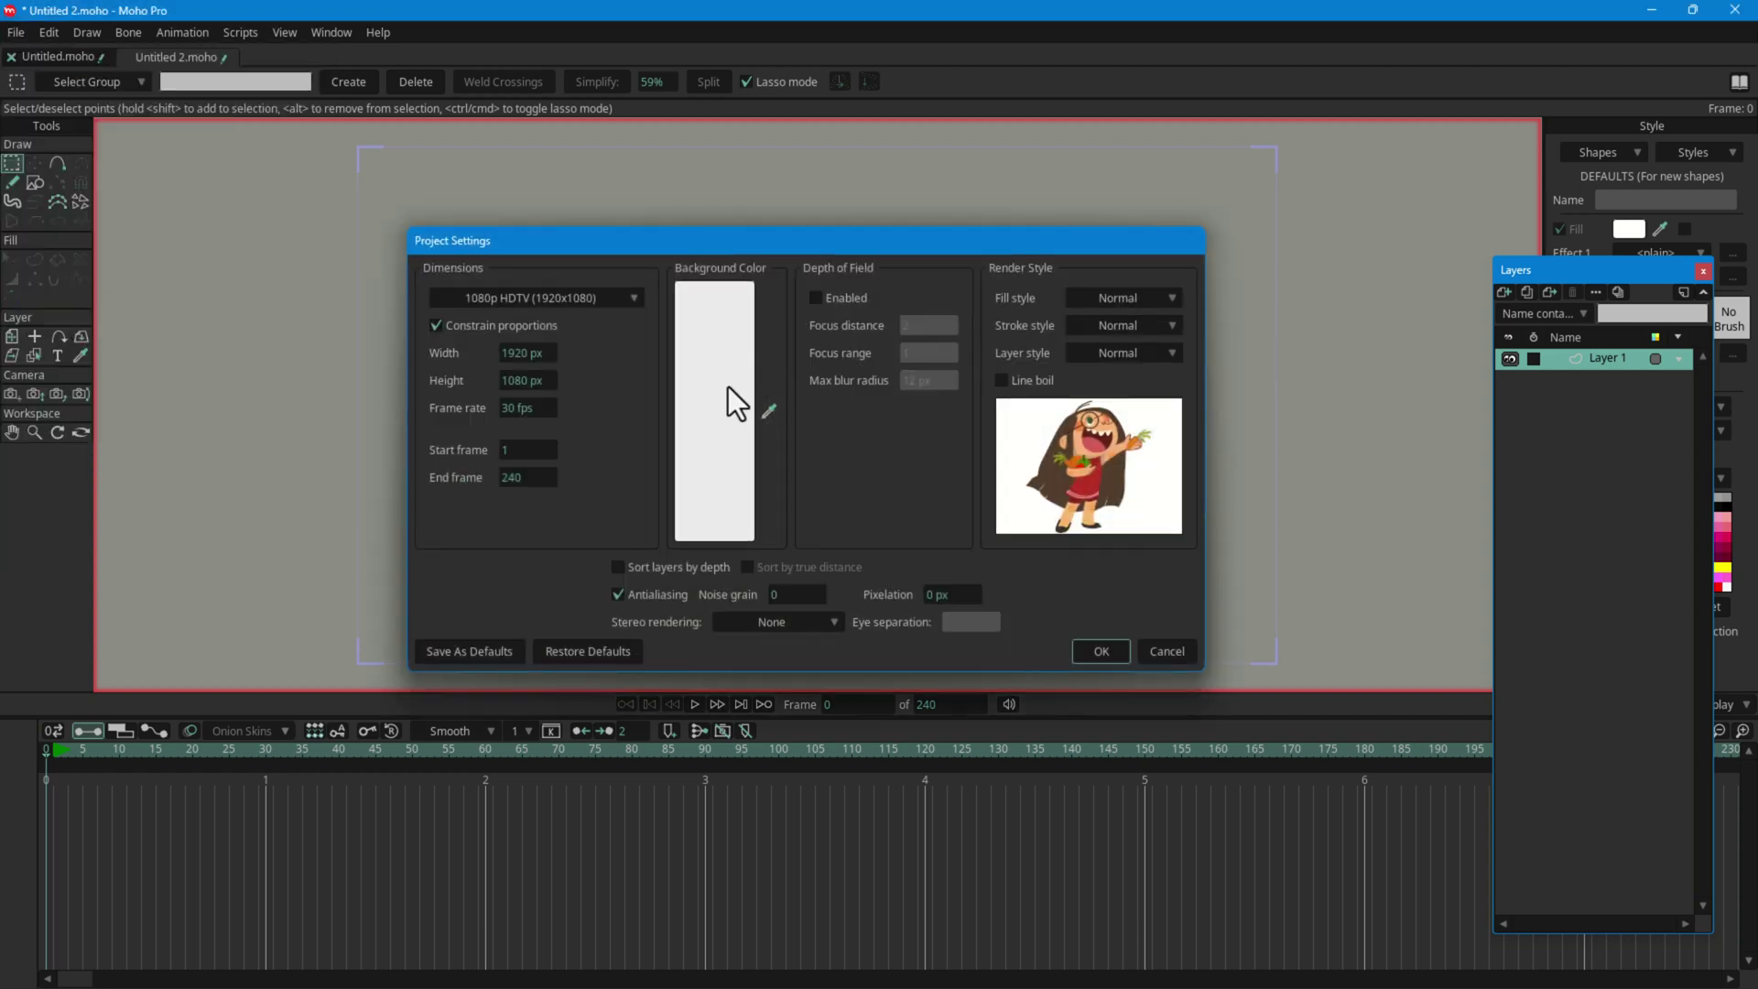
pyautogui.click(1169, 652)
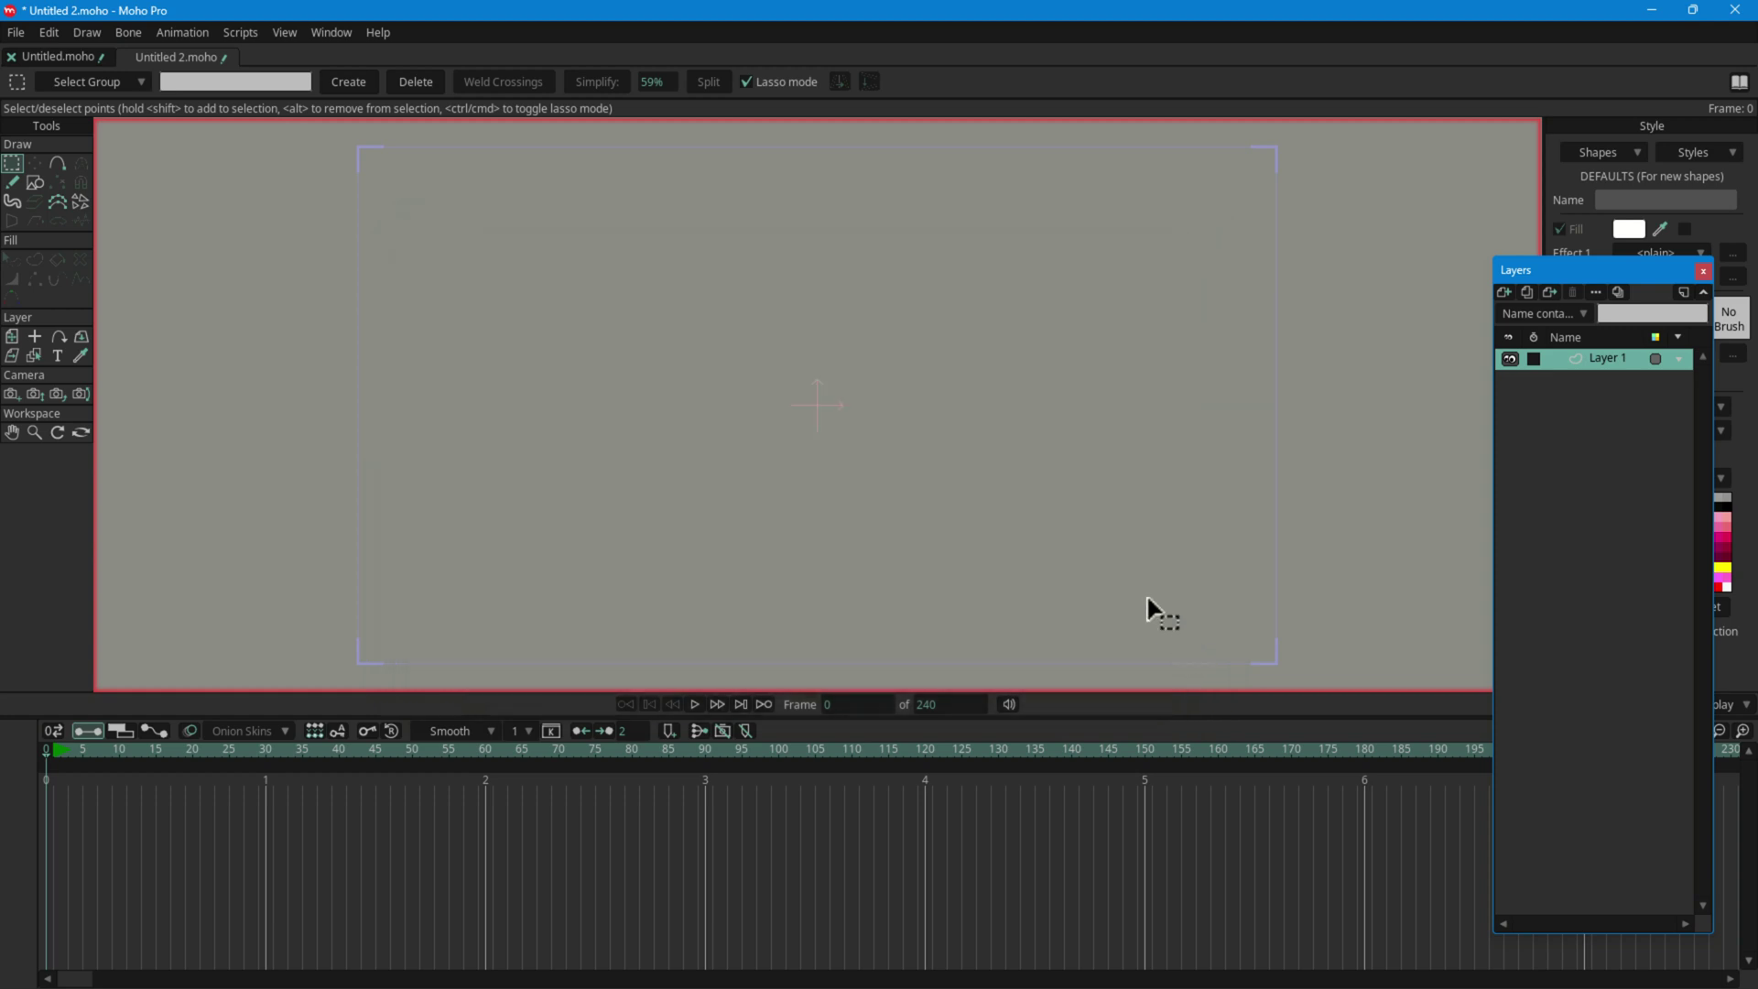